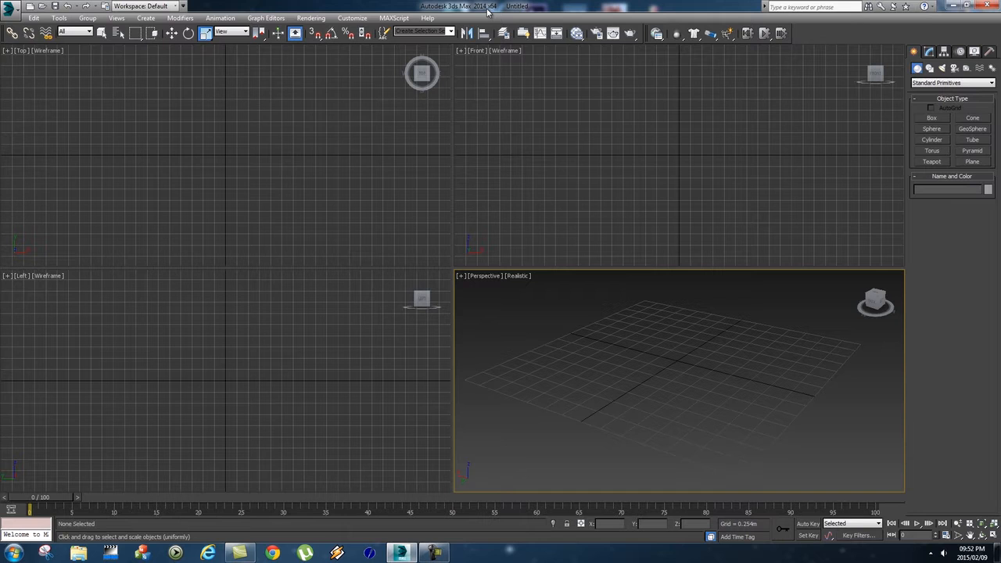
Activate the Top, Front, Left and Perspective viewports in turn to compare the four views
click(512, 156)
click(339, 160)
click(417, 337)
click(477, 297)
click(583, 183)
click(354, 185)
click(438, 282)
click(633, 333)
click(80, 85)
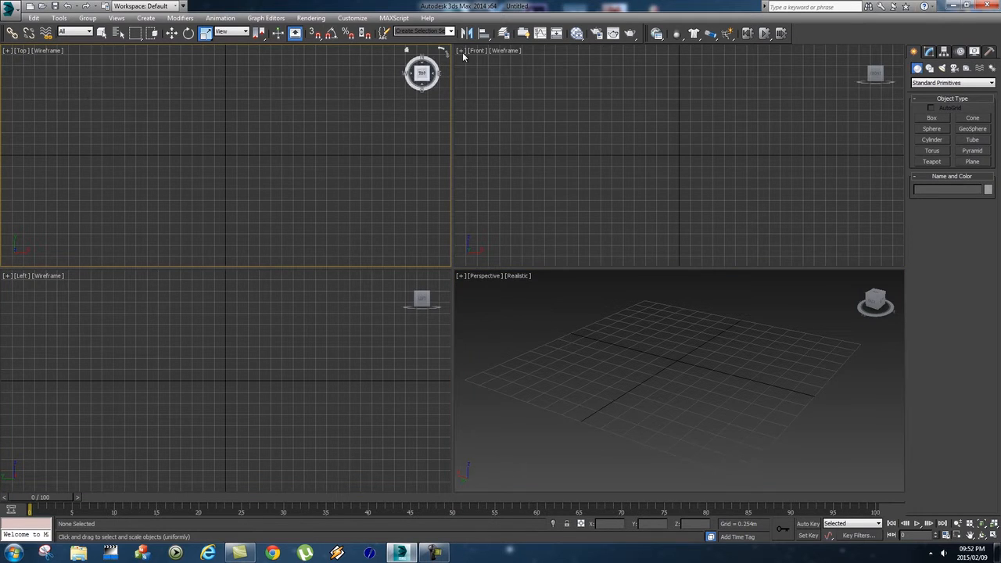
click(219, 341)
click(632, 344)
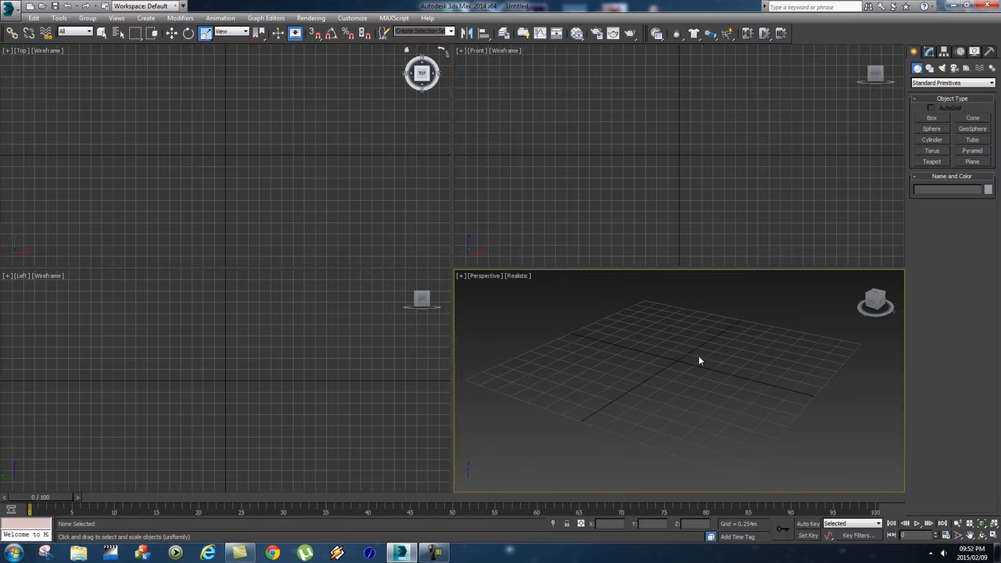
Create a flat box about 3.46 by 3.45 m with height -0.25 m, and a box about 0.67 by 0.58 by 0.81 m at its centre
alt+middle_drag(611, 324, 633, 357)
click(931, 117)
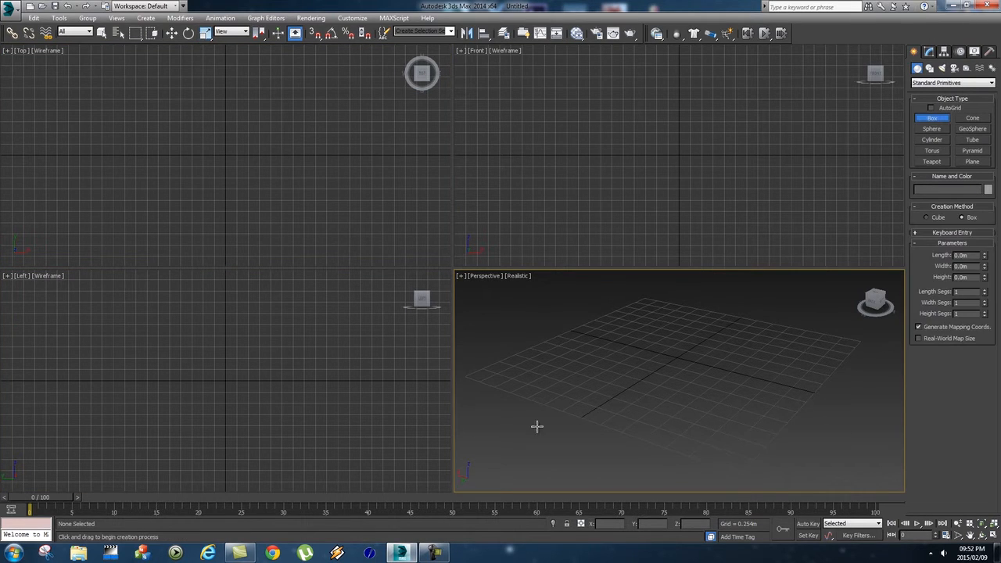
drag(473, 376, 857, 342)
click(855, 360)
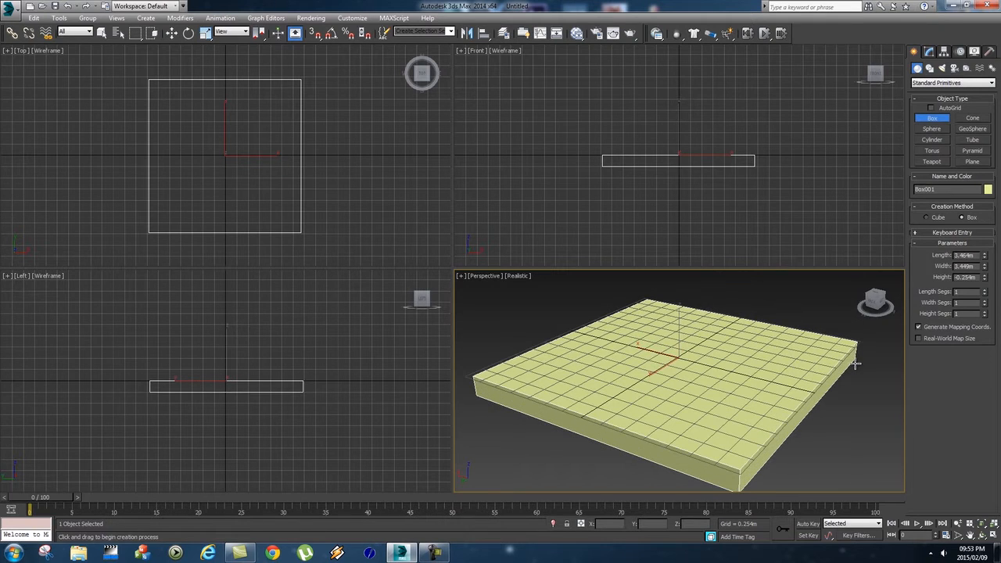
drag(675, 347, 686, 374)
click(682, 392)
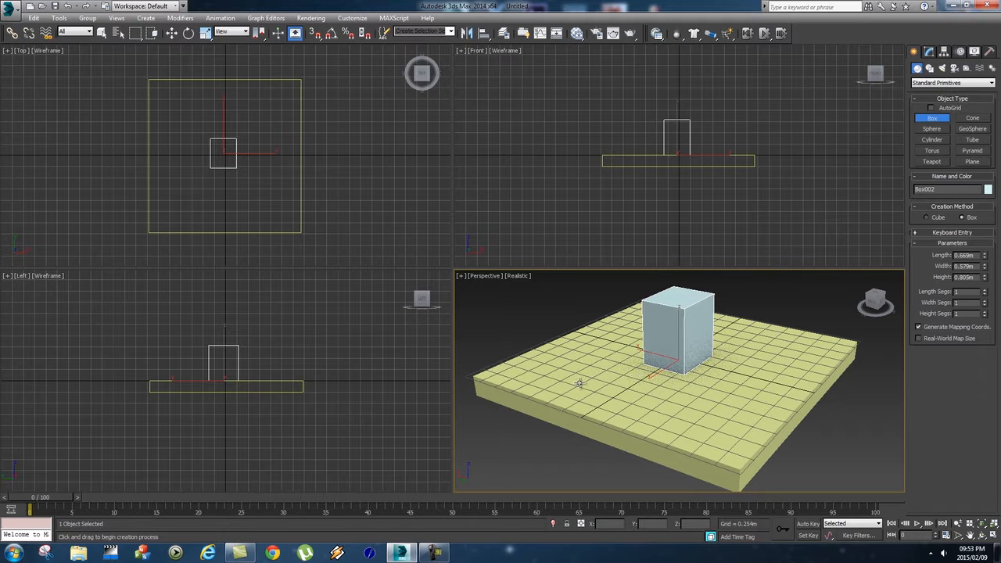
Pan the view slightly in each of the four viewports to reposition the boxes
middle_drag(253, 178, 225, 171)
middle_drag(642, 161, 641, 176)
mouse_move(266, 409)
middle_down()
mouse_move(253, 408)
mouse_move(272, 412)
middle_up()
middle_drag(793, 380, 783, 377)
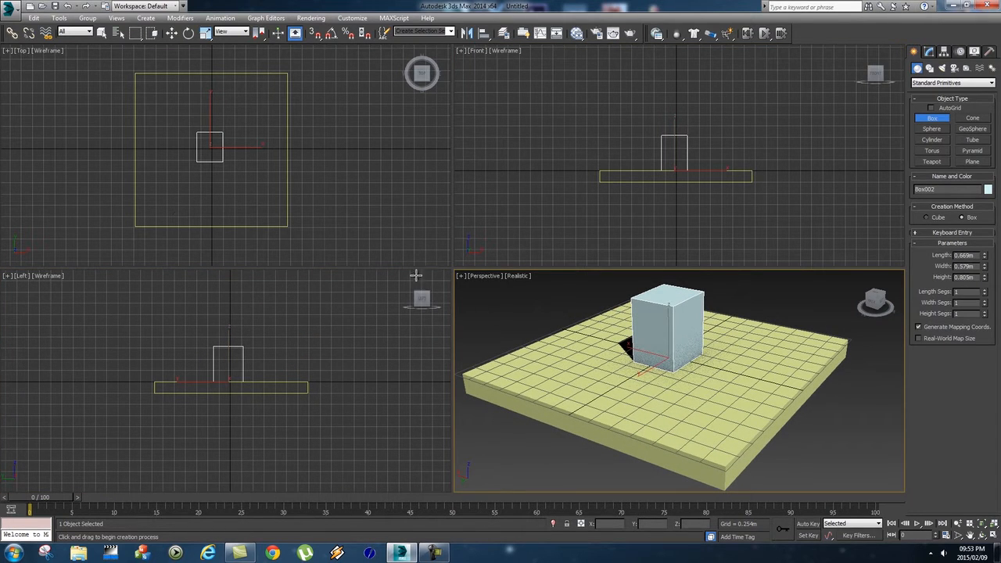
Switch the Perspective viewport to the Bottom view, to the Top view, and back to Perspective
click(483, 277)
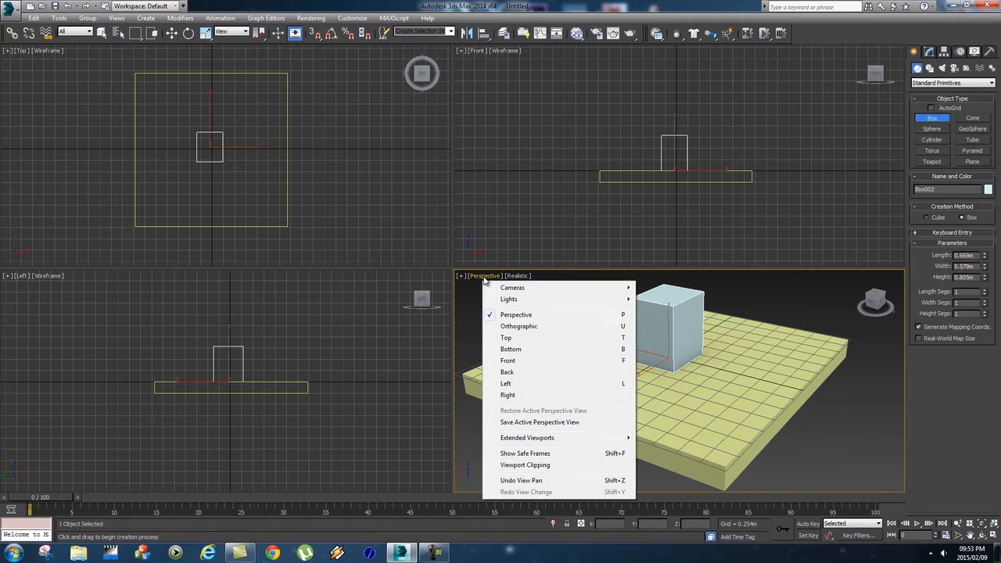
click(513, 349)
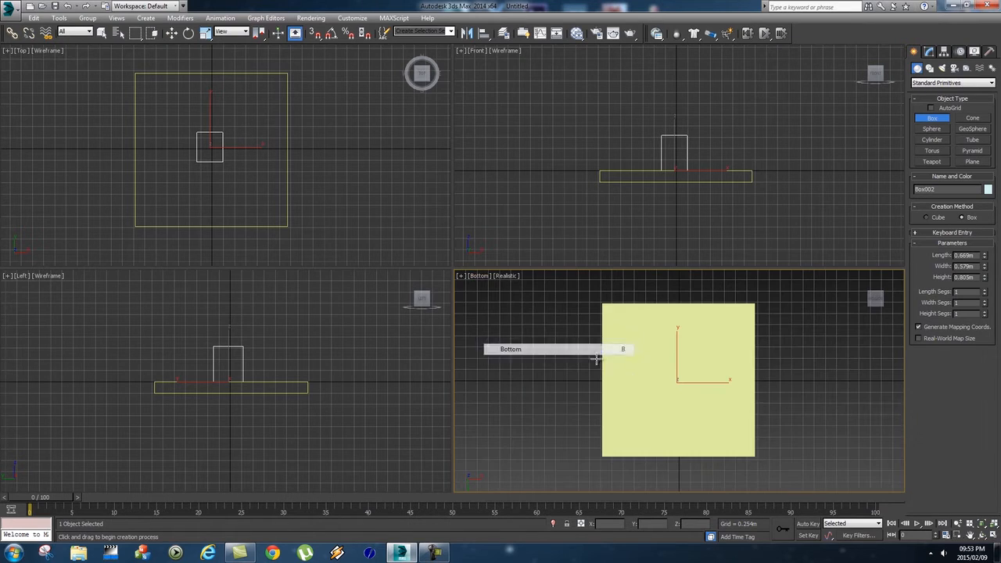
click(475, 275)
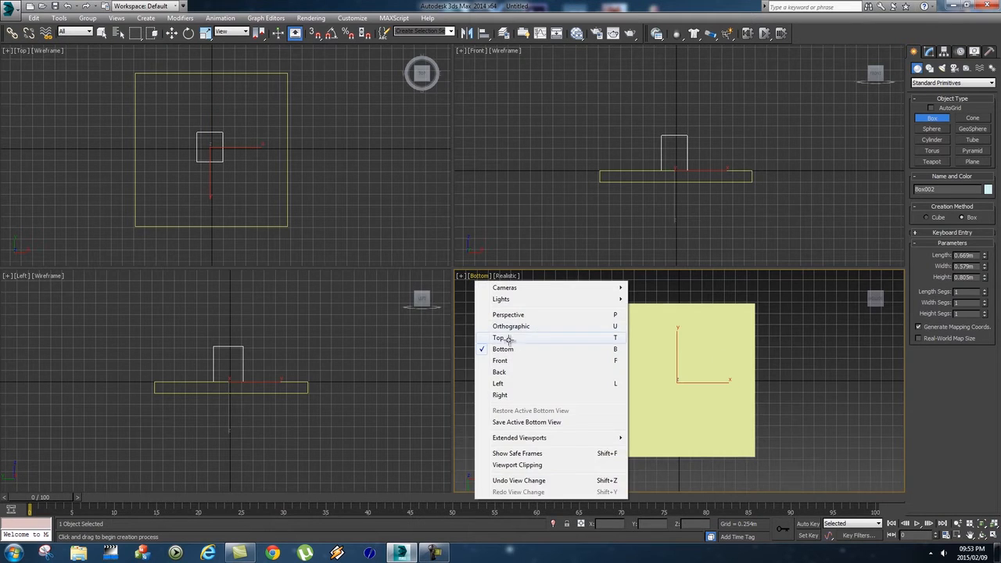
click(511, 337)
click(475, 275)
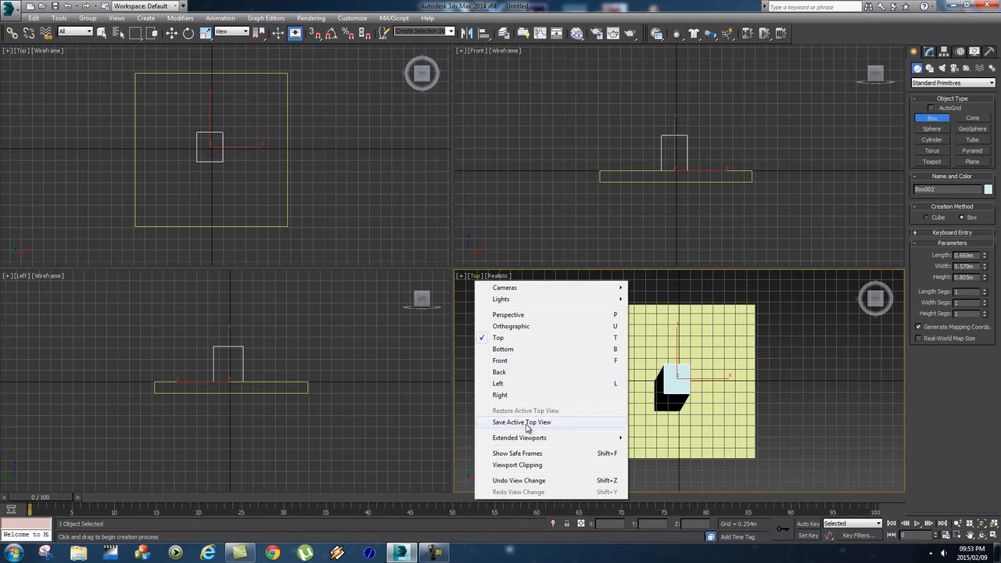
click(510, 315)
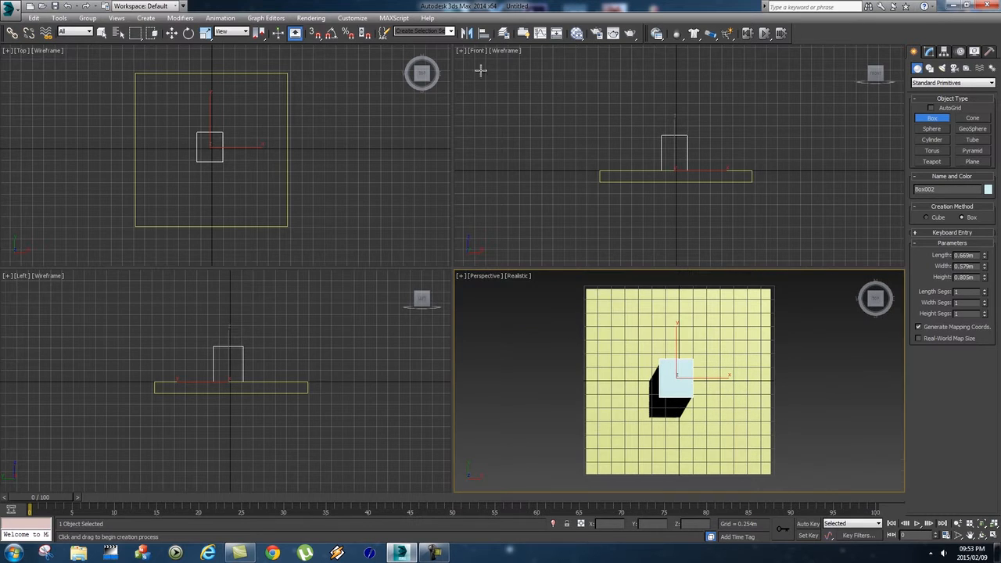
Swap the two upper viewports by changing the Front viewport to Top and the original Top viewport to Front
right_click(510, 131)
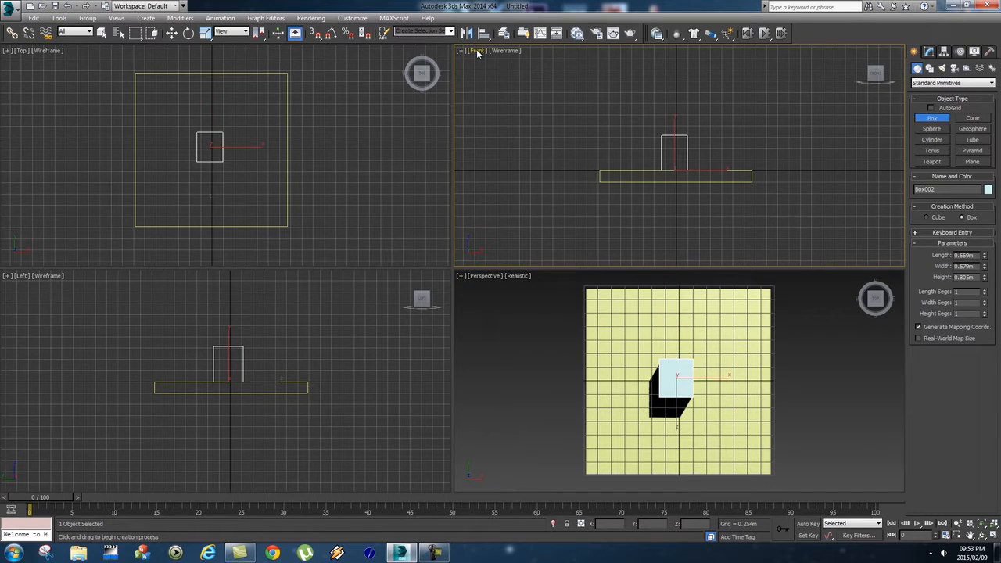
click(477, 52)
click(499, 112)
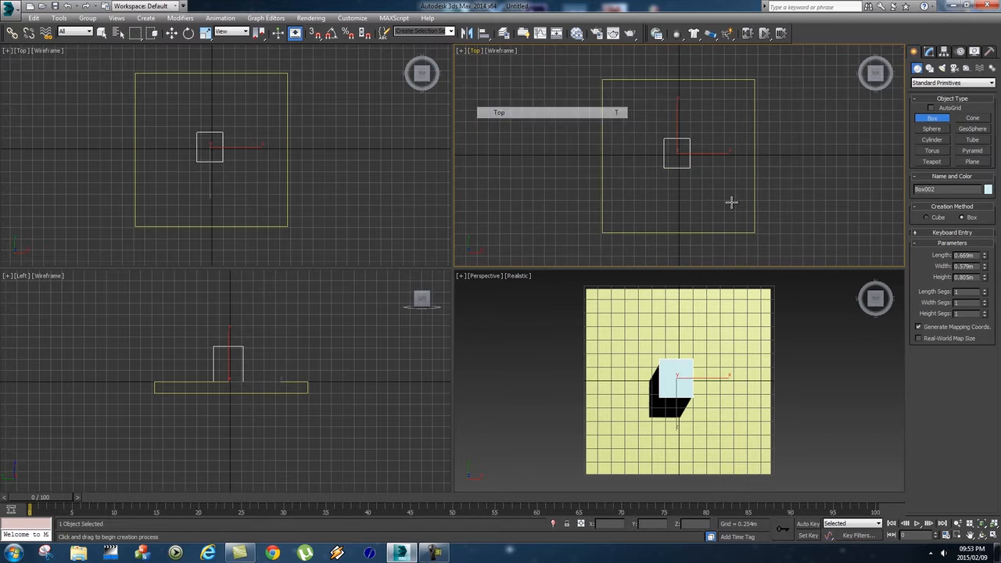
click(22, 51)
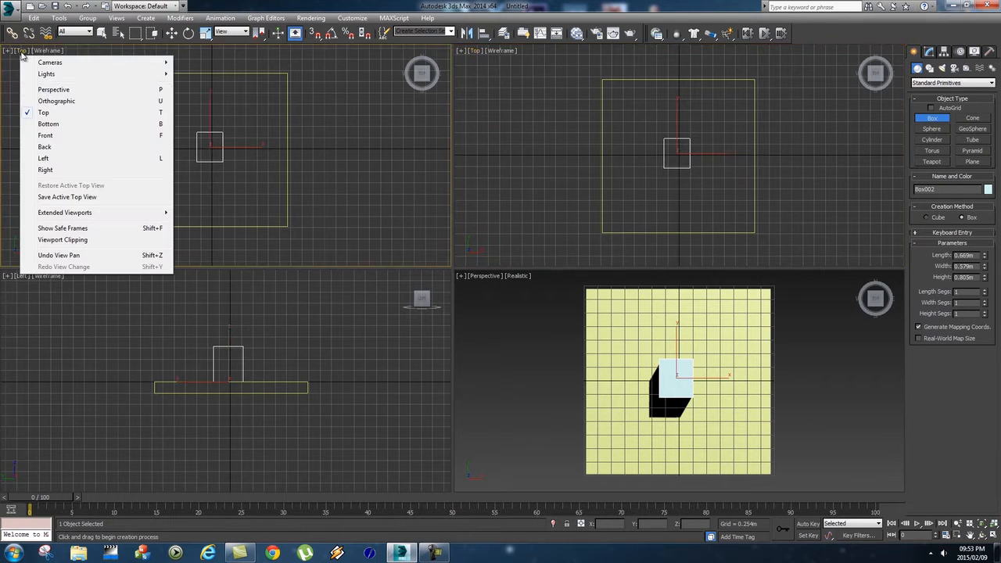
click(57, 135)
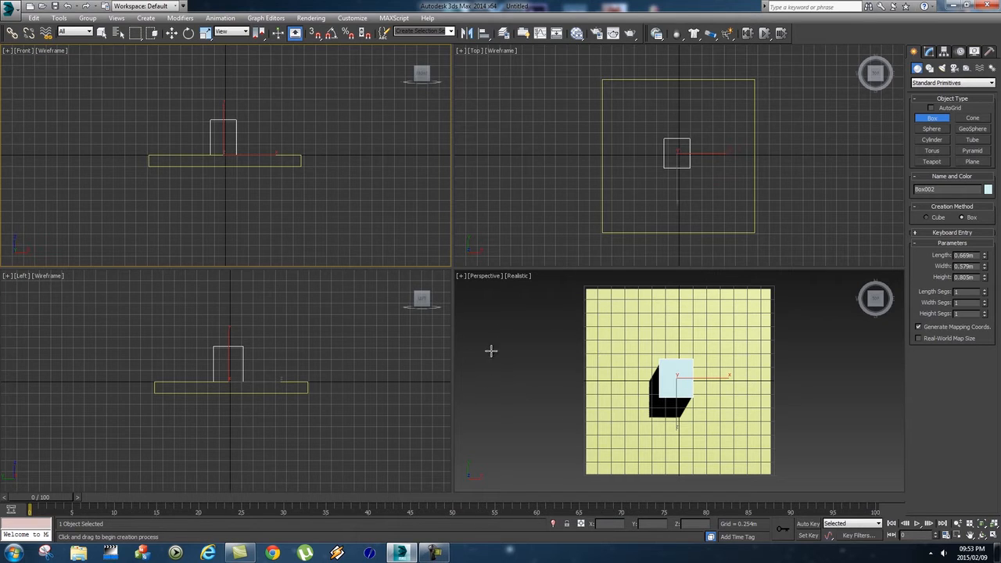
Maximize the Perspective viewport and restore the four-viewport layout
click(555, 378)
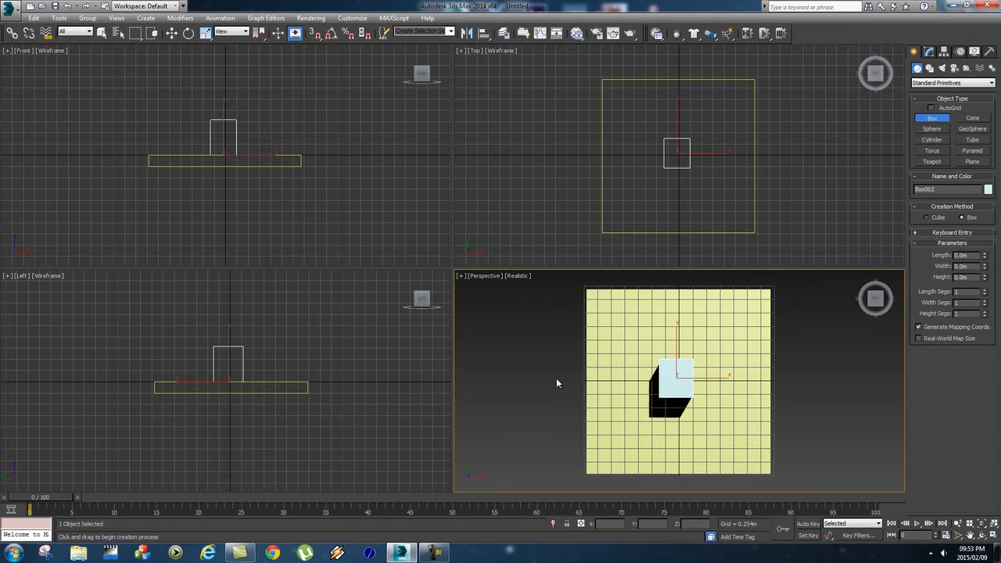
click(461, 276)
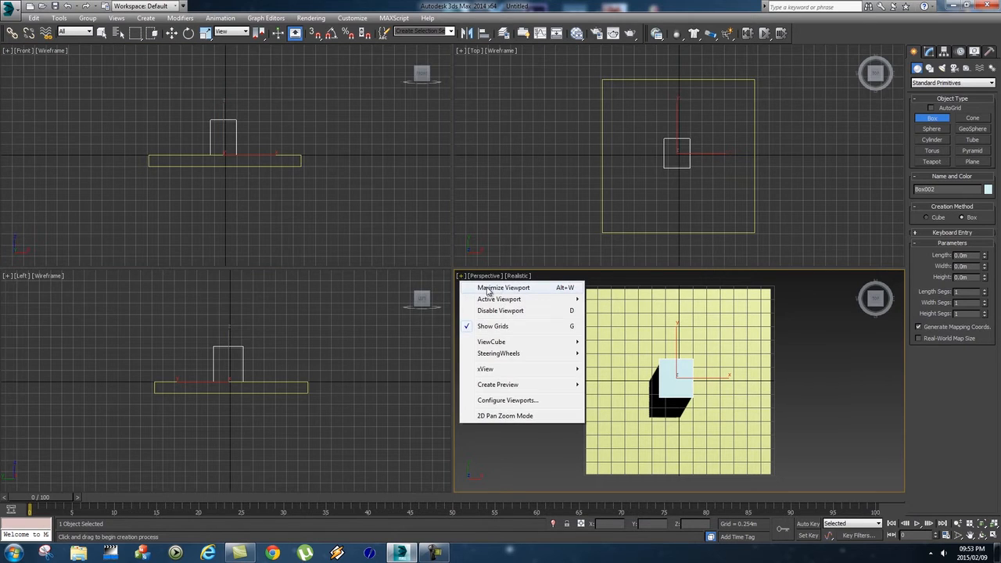
click(492, 288)
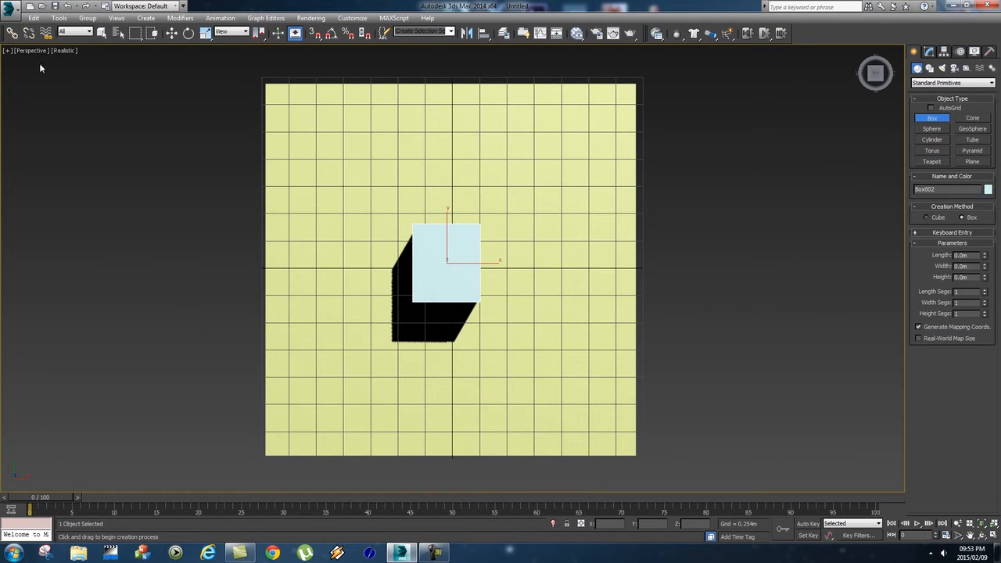
click(7, 51)
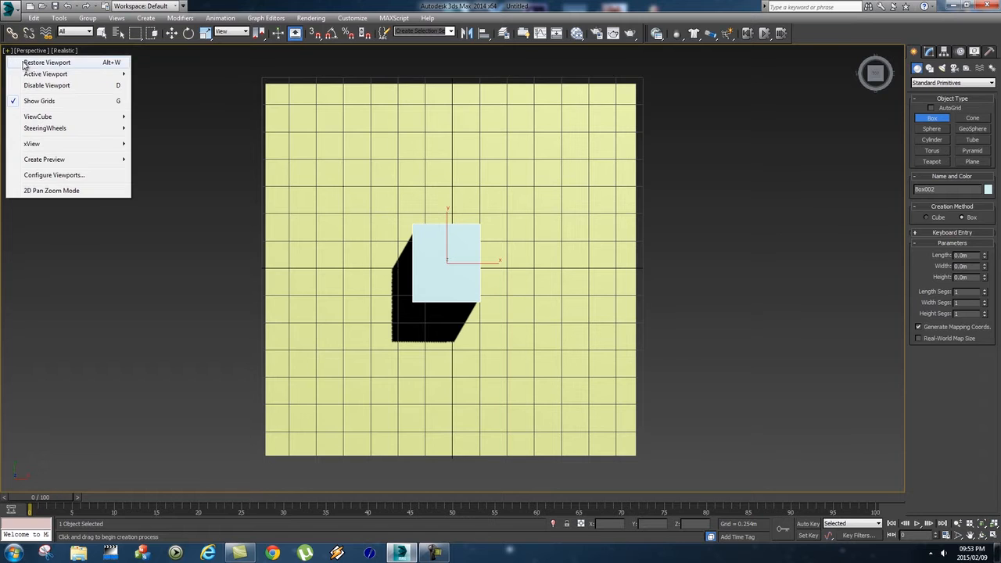
click(47, 62)
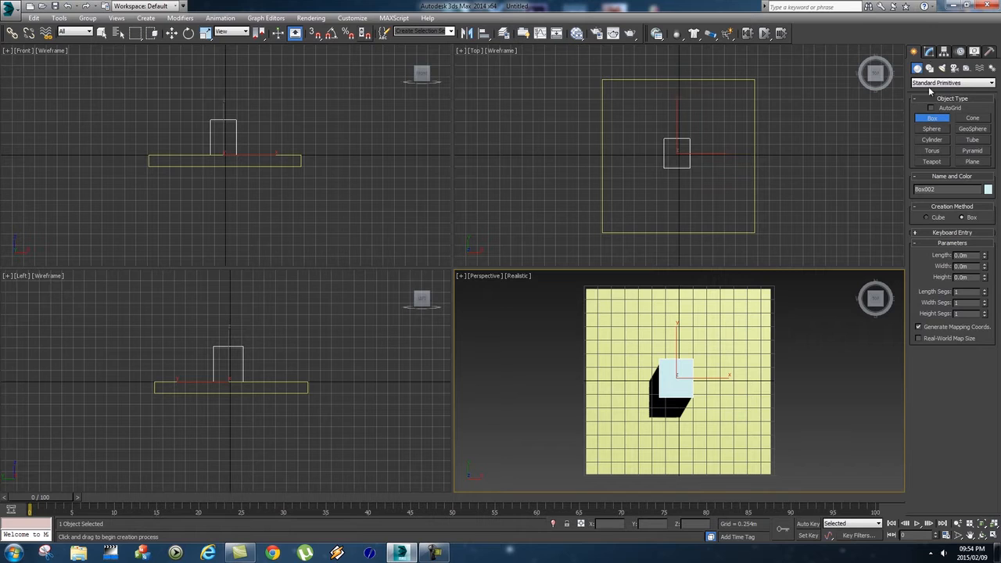
End box creation with the Scale tool and view the smaller box's modifier parameters before returning to the creation options
key(r)
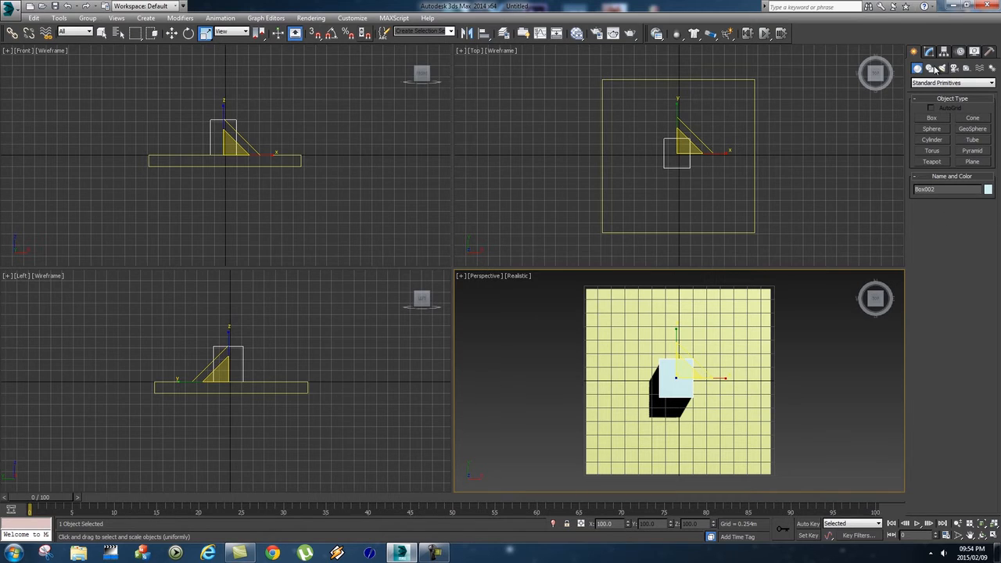
click(929, 52)
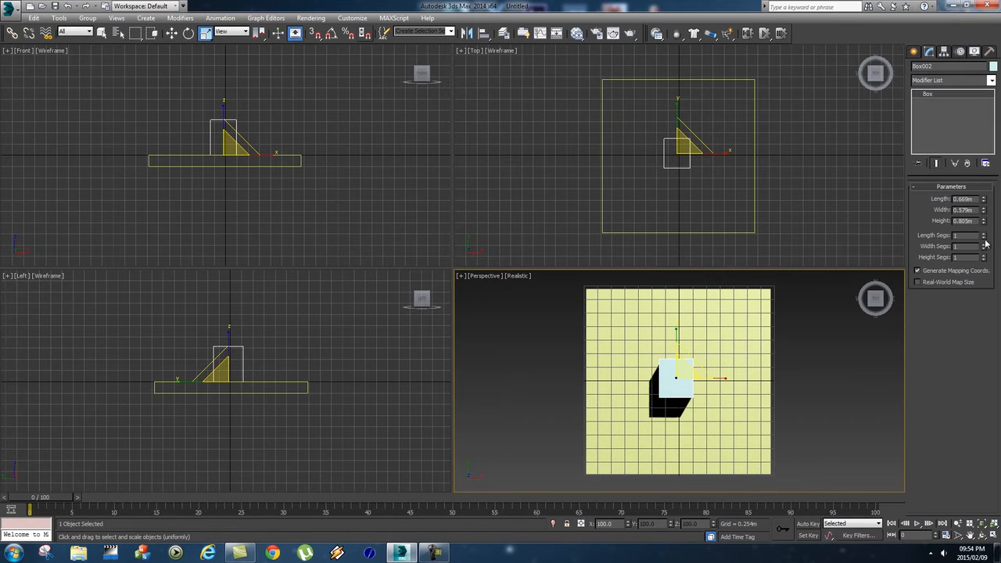
click(912, 51)
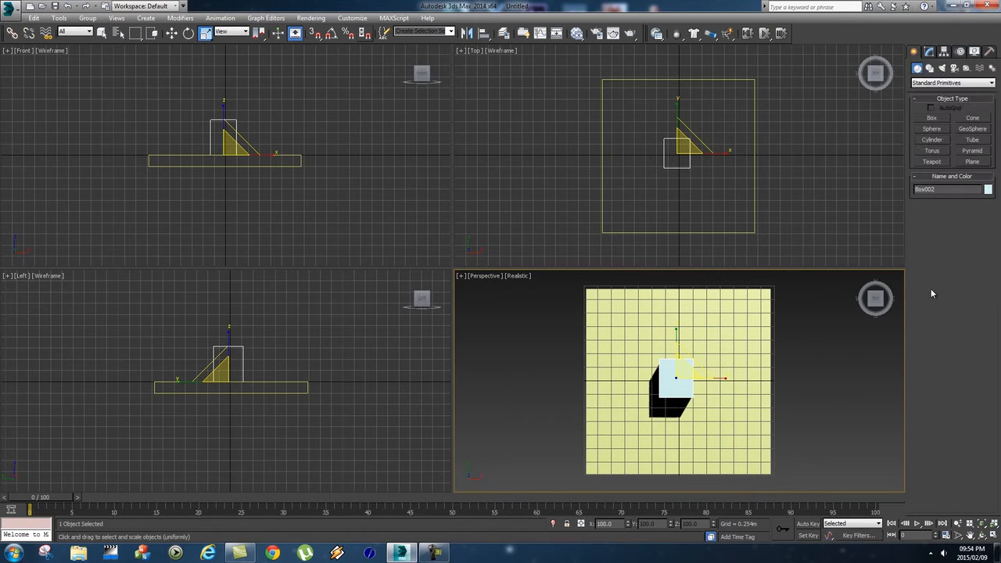
Try the PAL, Film and Custom frame rates in the Time Configuration and confirm with NTSC selected
click(946, 535)
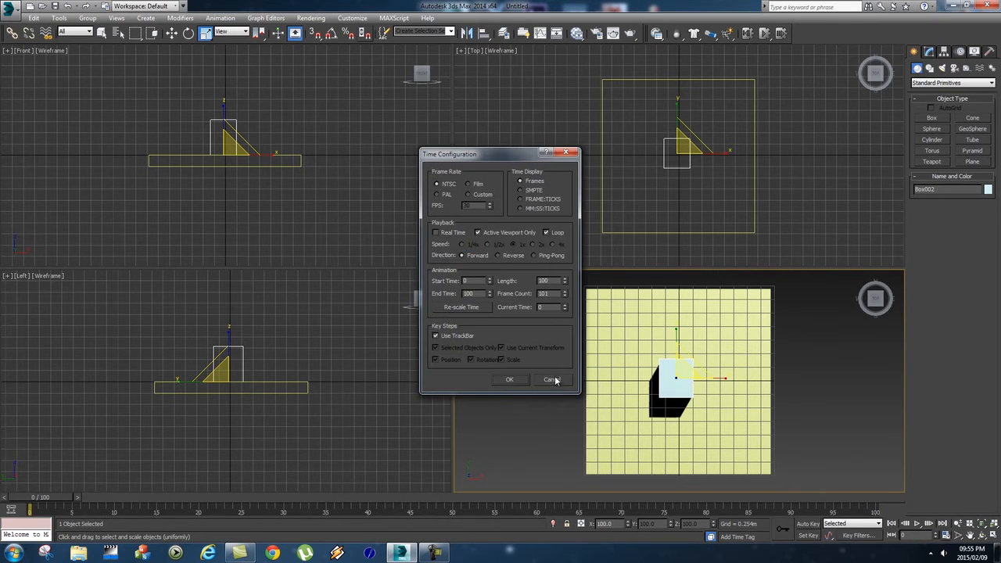
click(553, 381)
click(946, 535)
mouse_move(498, 156)
mouse_down()
mouse_move(509, 125)
mouse_move(469, 141)
mouse_move(482, 161)
mouse_up()
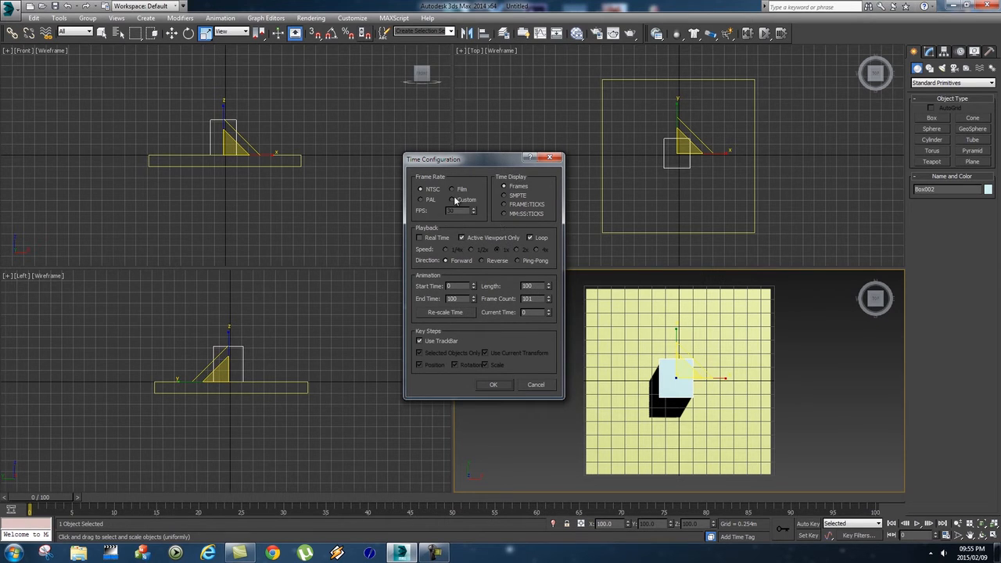
click(421, 200)
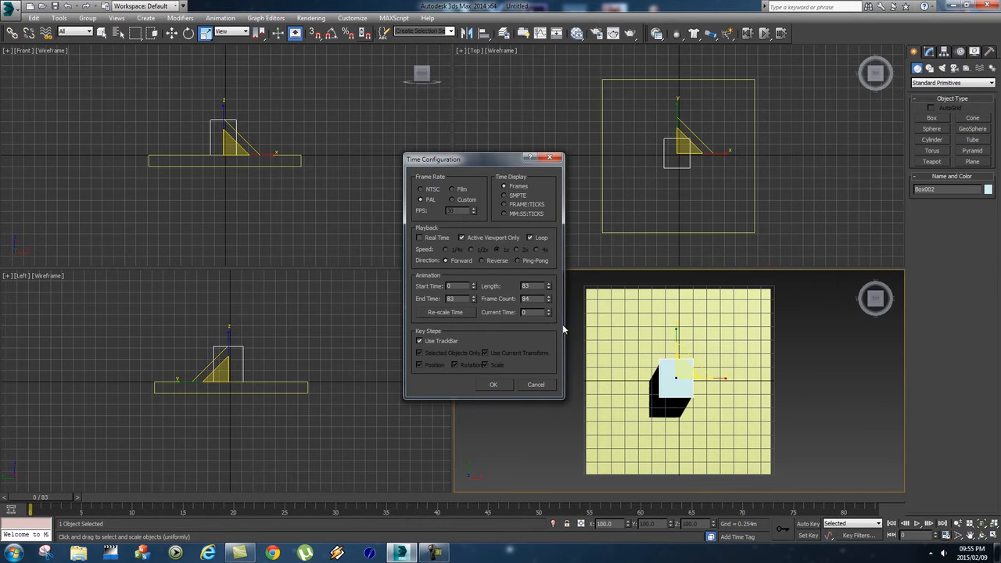
click(453, 190)
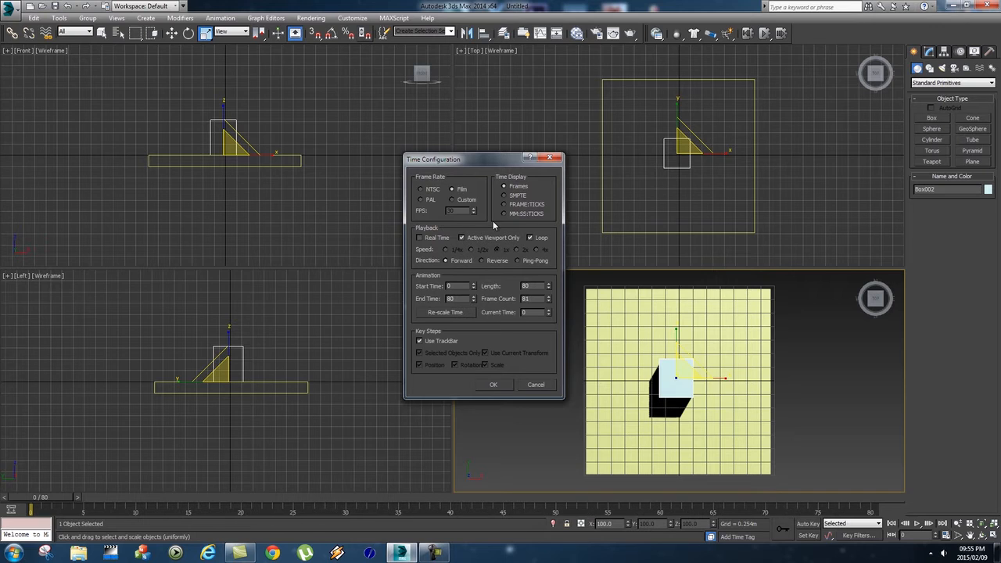
click(456, 201)
click(422, 190)
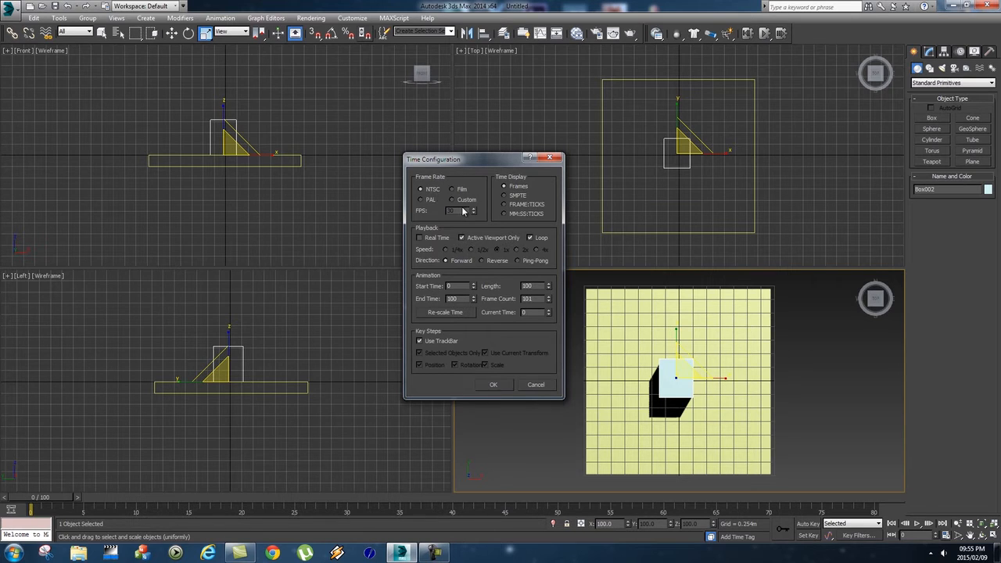
click(422, 200)
click(432, 191)
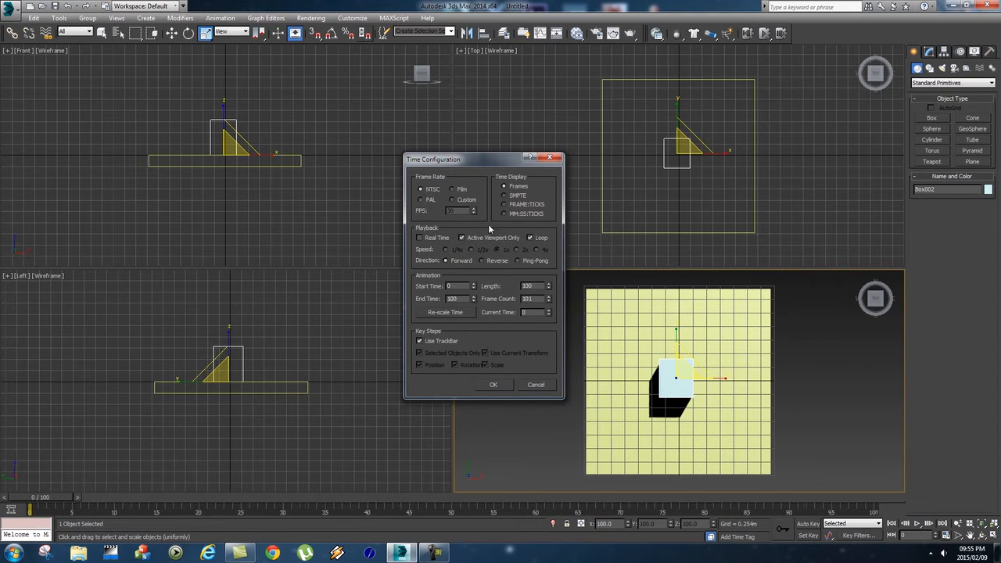
click(495, 385)
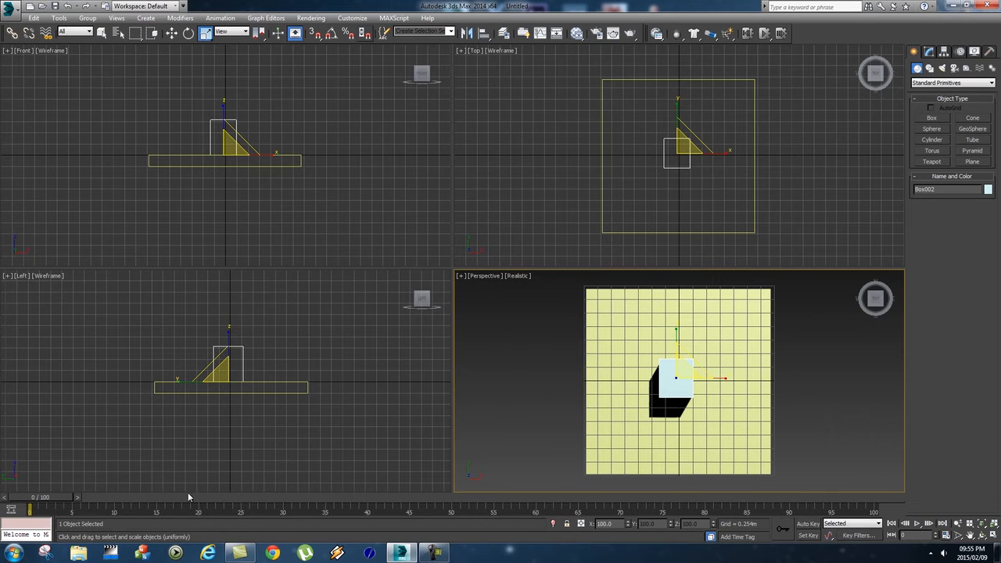
Set the animation length to 500 frames in the Time Configuration and scrub the time slider along the timeline
mouse_move(36, 499)
mouse_down()
mouse_move(868, 501)
mouse_move(35, 497)
mouse_up()
key(r)
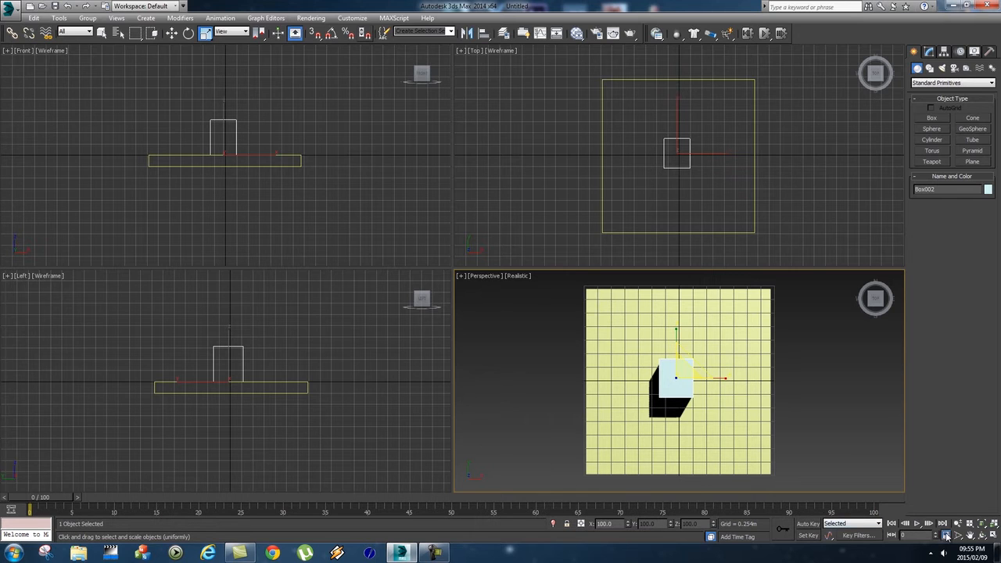
click(945, 535)
double_click(552, 282)
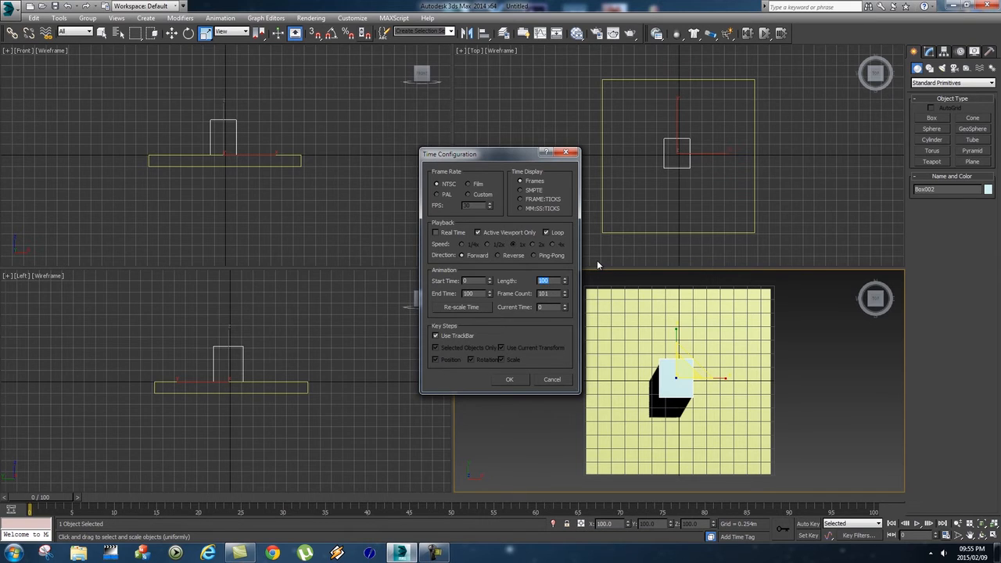
text(500)
click(510, 379)
drag(43, 497, 545, 499)
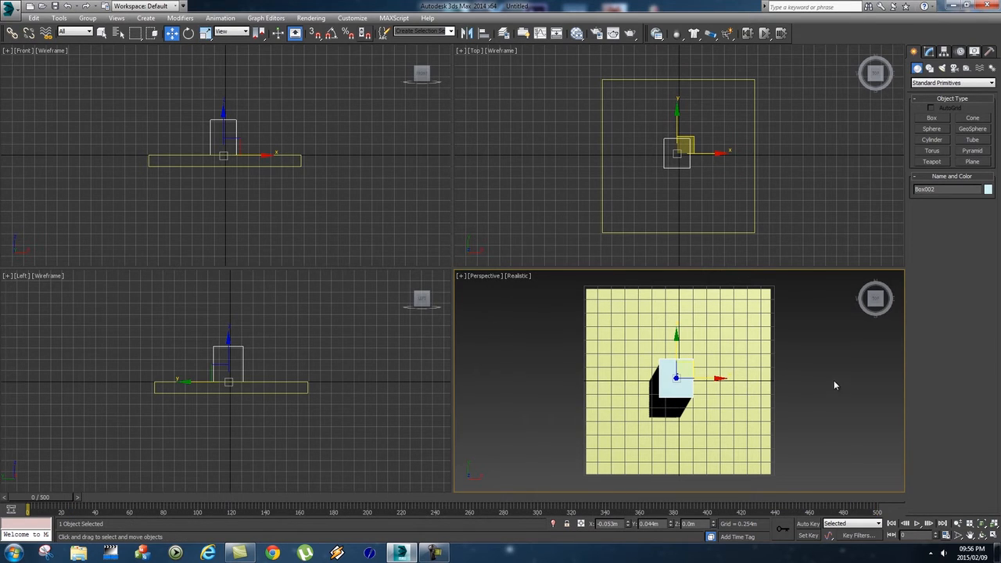
Clear the selection and maximize the Perspective viewport
click(857, 393)
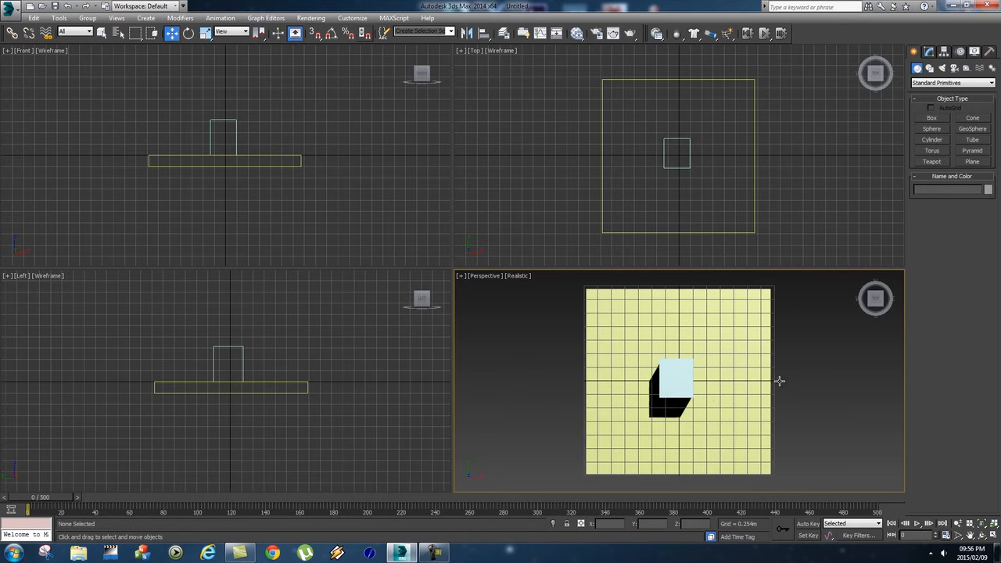
click(460, 275)
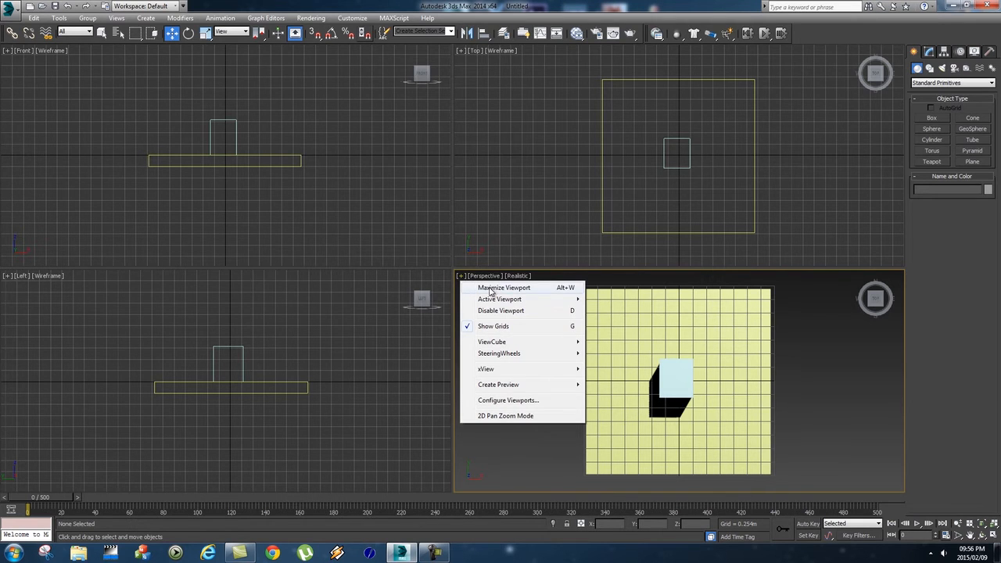
click(491, 289)
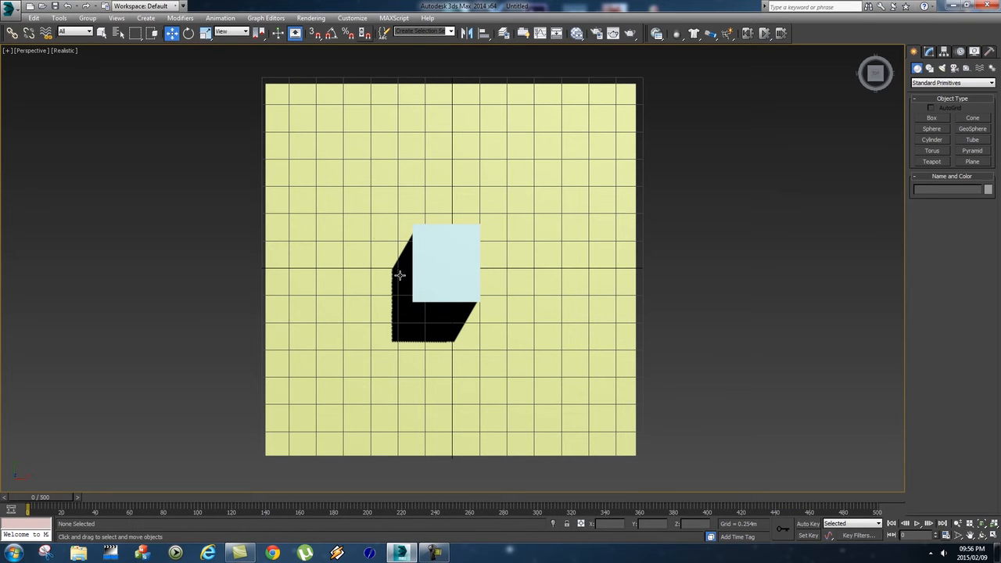
Pan across the two boxes in the Perspective view and zoom in and out on them
middle_drag(348, 297, 482, 290)
scroll(484, 265, down, 5)
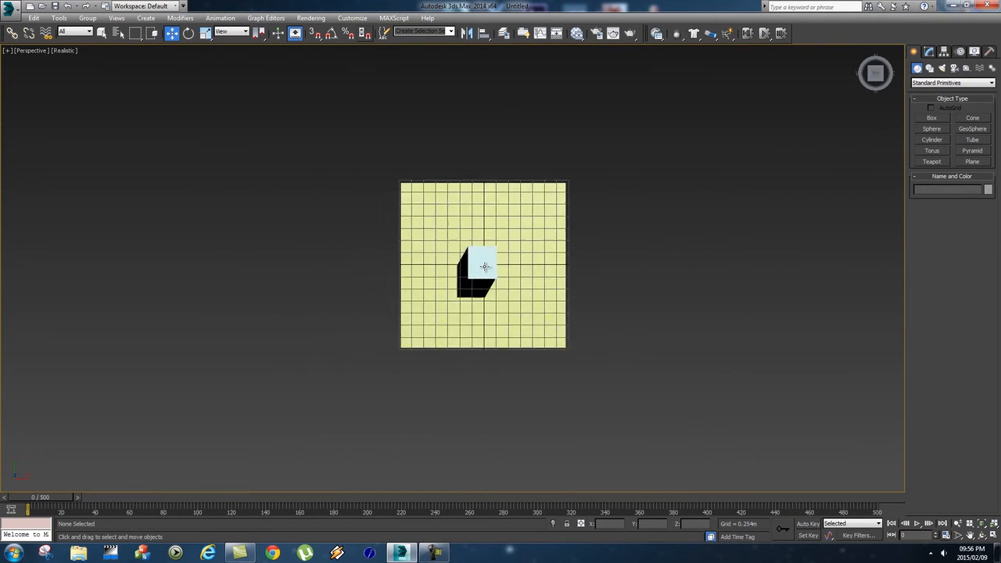
scroll(482, 270, up, 10)
scroll(479, 274, up, 10)
scroll(478, 274, down, 8)
scroll(477, 276, up, 6)
middle_drag(482, 275, 439, 304)
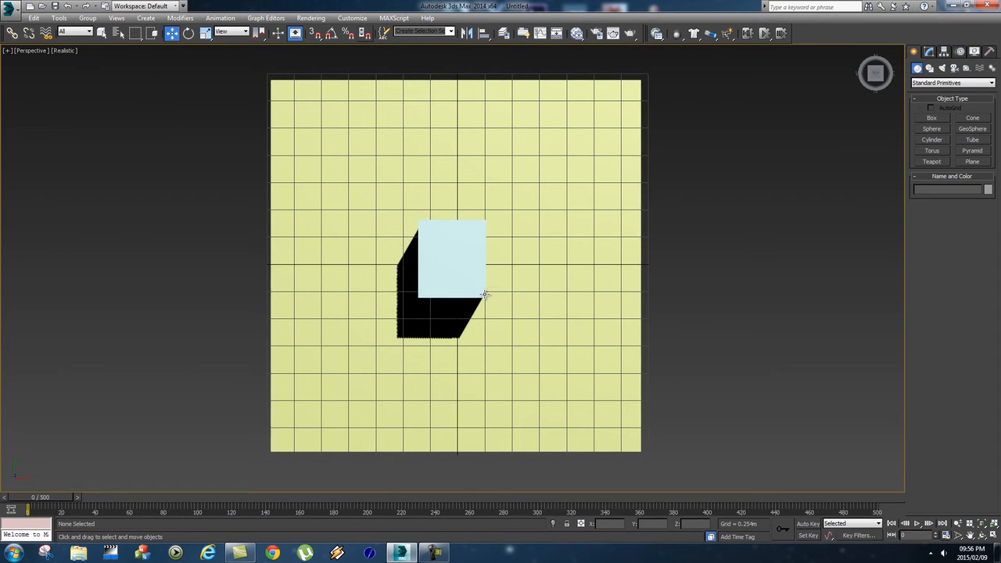
Orbit around the slab and the blue box and zoom in and out to examine them from an angle
alt+middle_drag(463, 264, 373, 196)
alt+middle_drag(474, 185, 476, 219)
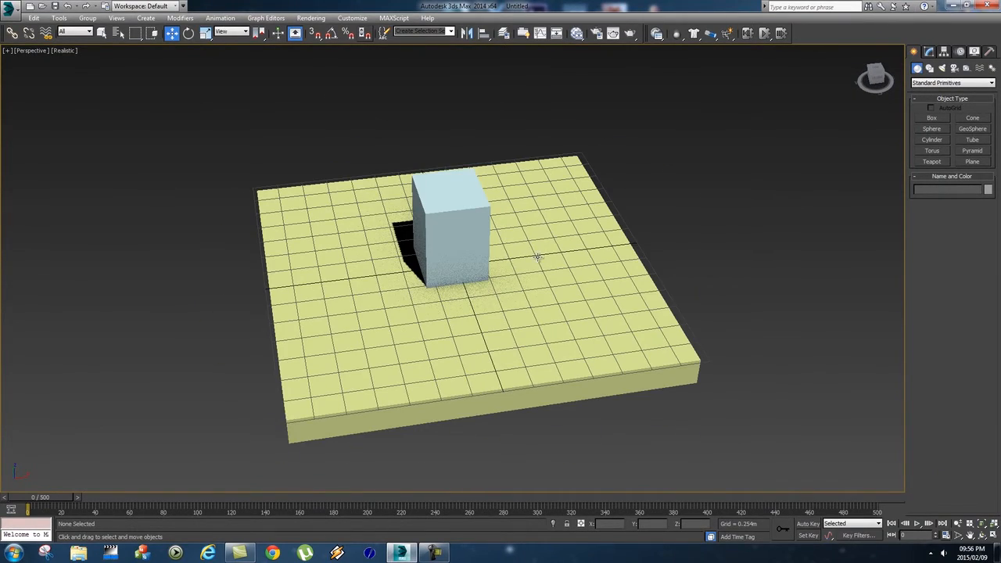
alt+middle_drag(573, 271, 492, 291)
scroll(493, 291, up, 5)
scroll(493, 292, down, 5)
scroll(492, 291, up, 4)
scroll(664, 290, up, 4)
alt+middle_drag(672, 234, 523, 318)
scroll(623, 270, down, 4)
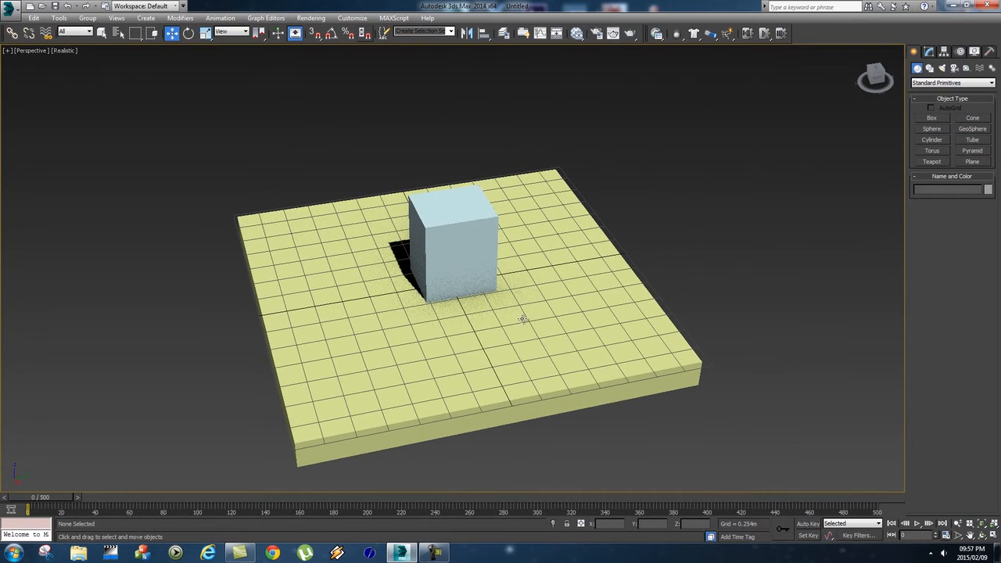
Create a third, narrow upright box about 0.265 m long at the near corner of the yellow slab and end box creation
click(465, 240)
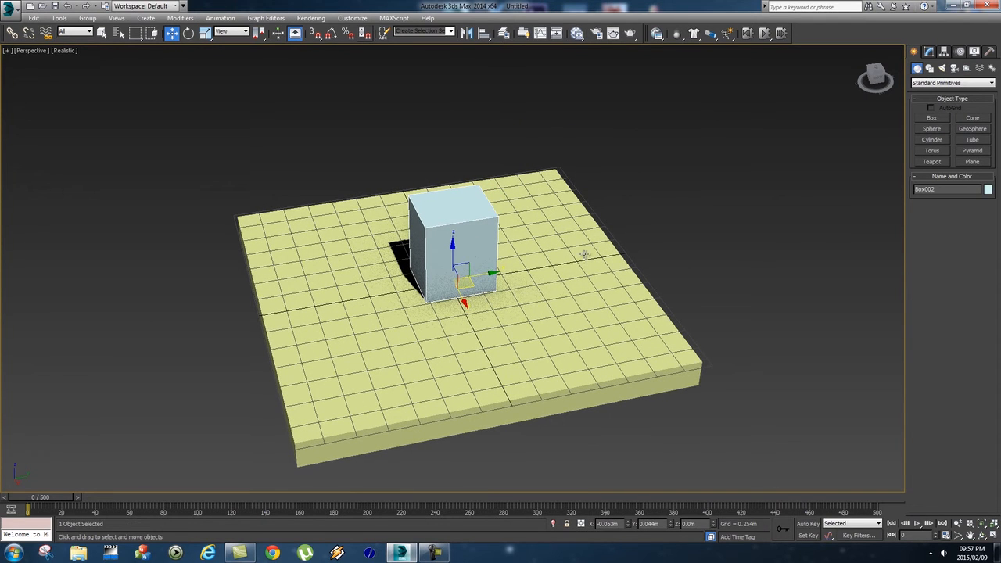
alt+middle_drag(586, 257, 563, 264)
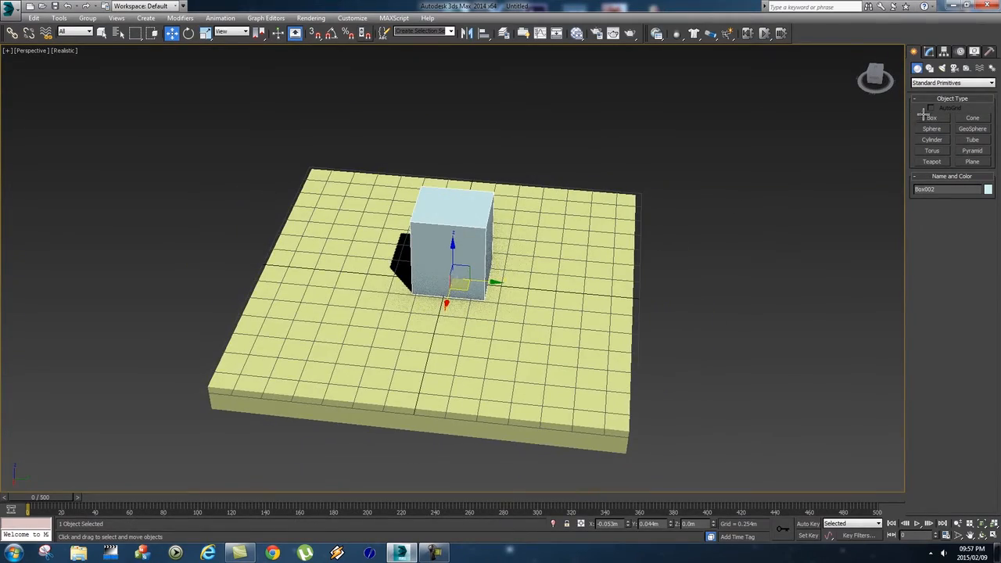
click(930, 117)
mouse_move(239, 356)
mouse_down()
mouse_move(300, 391)
mouse_move(261, 379)
mouse_up()
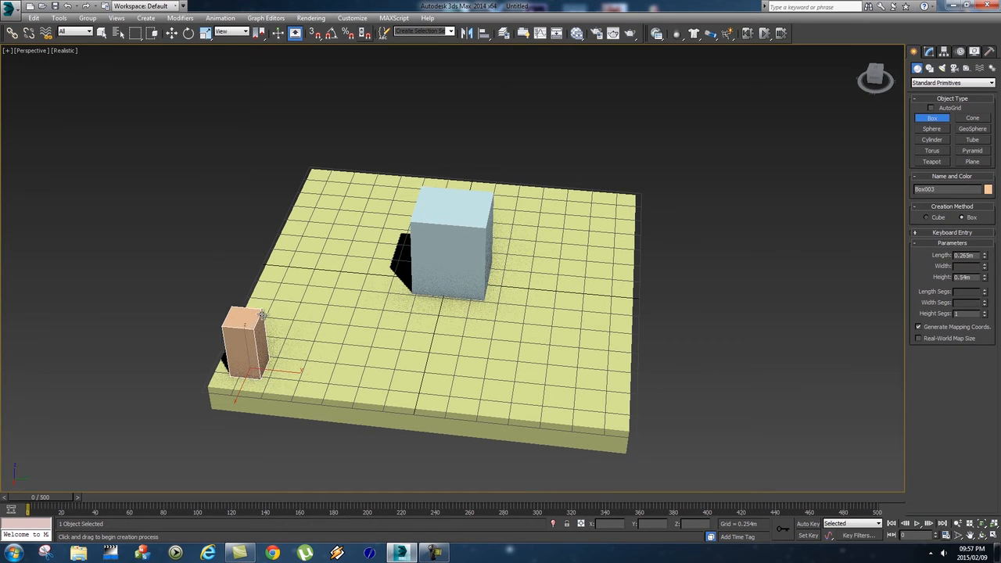
click(233, 325)
right_click(233, 329)
click(238, 300)
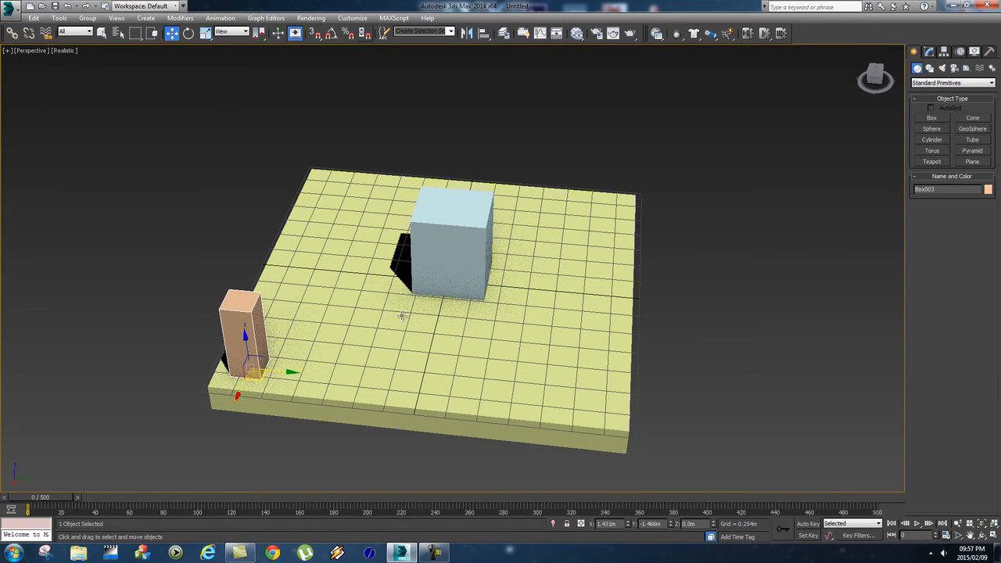
Select all three boxes with a selection window, view them from a lower angle and clear the selection
alt+middle_drag(452, 302, 233, 212)
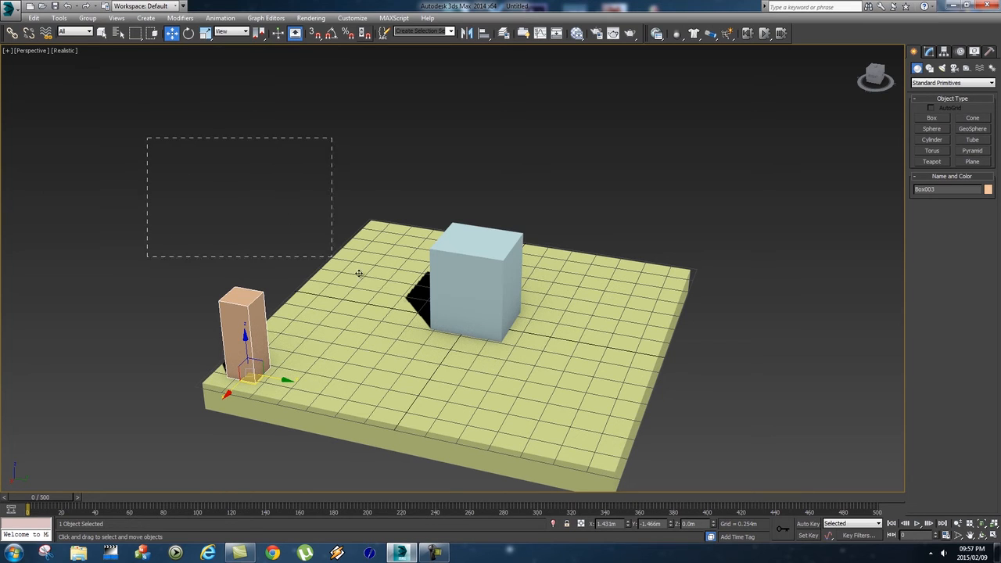
drag(763, 439, 763, 439)
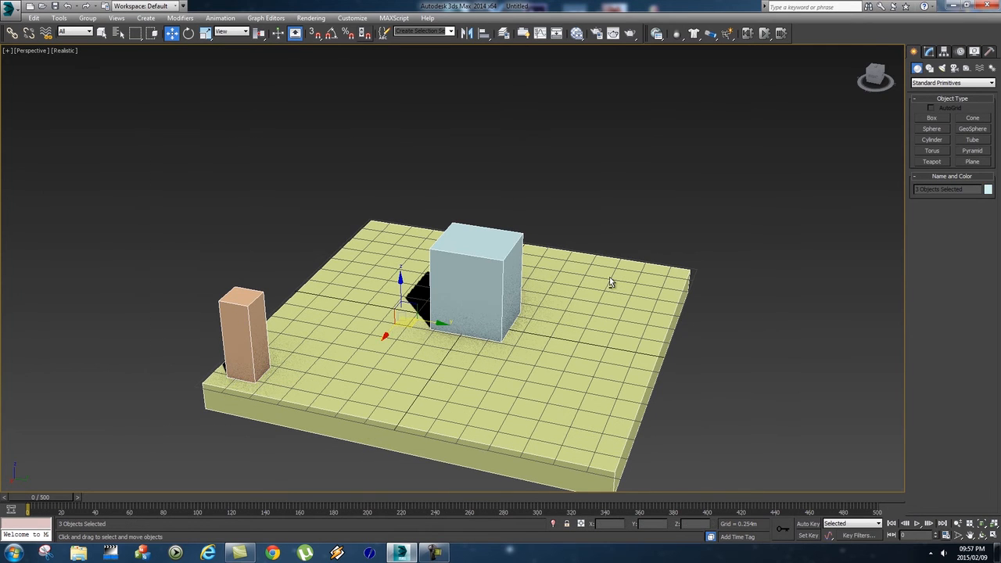
alt+middle_drag(645, 263, 628, 244)
click(76, 139)
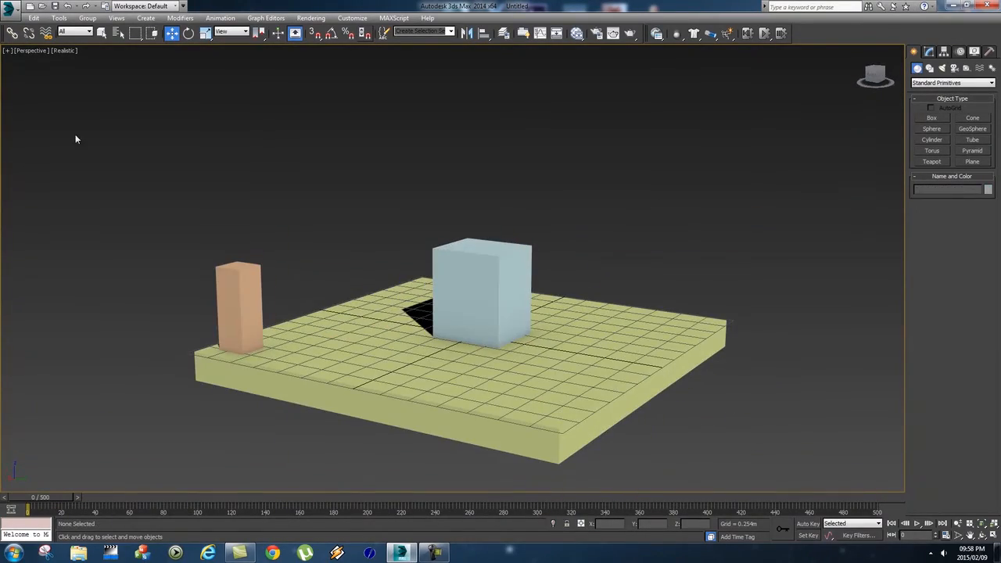
Reset the scene to an empty default one and confirm the reset
click(12, 6)
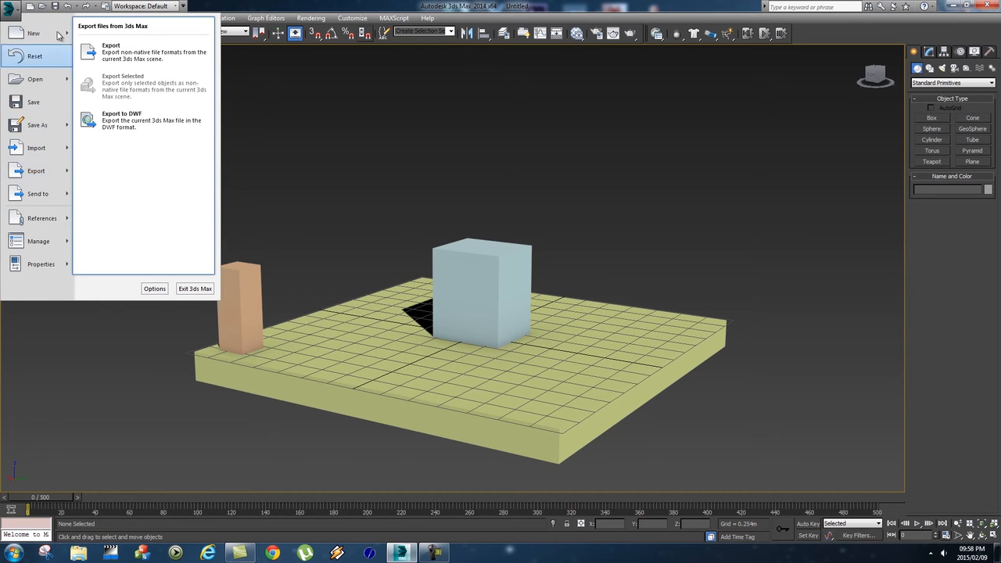
click(35, 57)
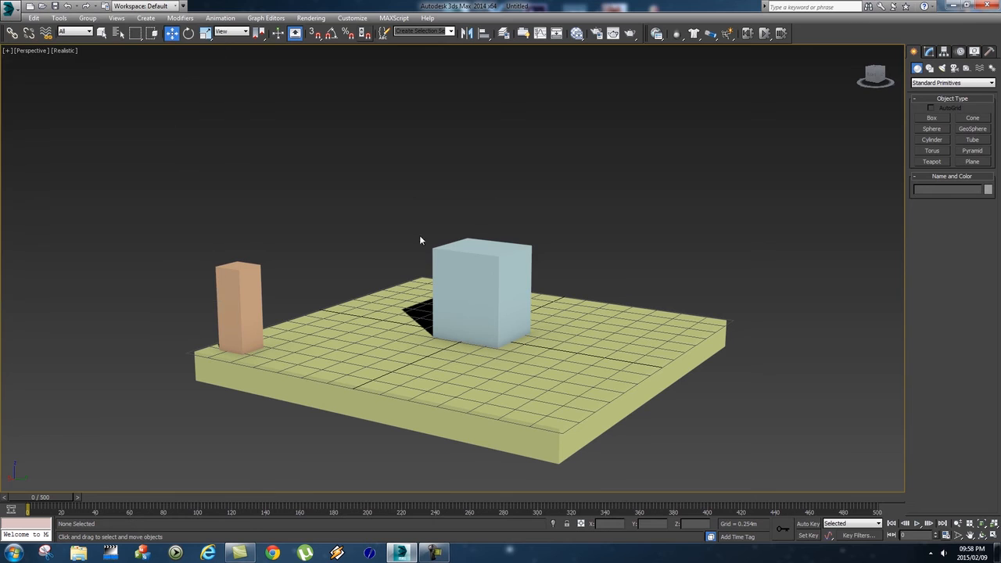
click(503, 292)
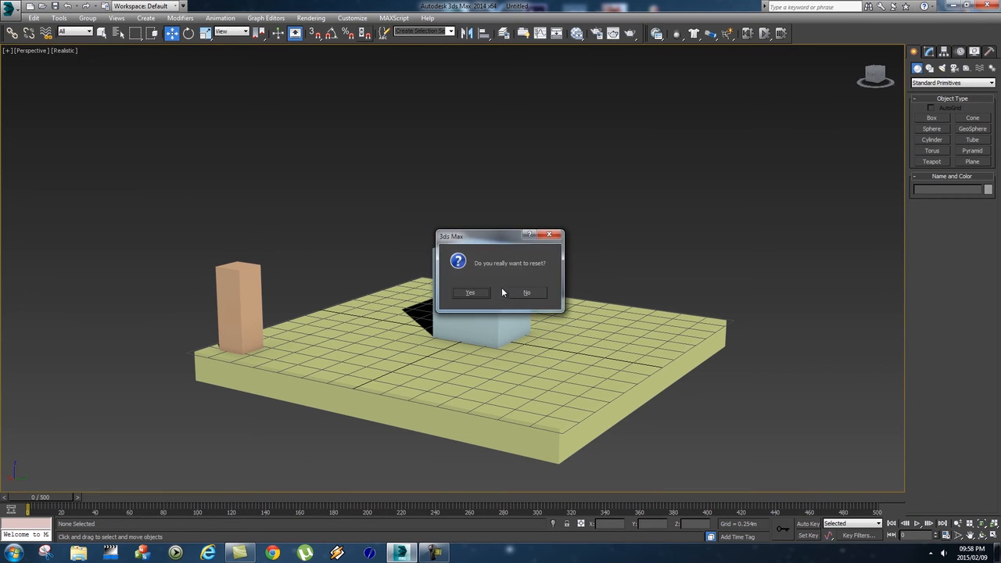
click(476, 292)
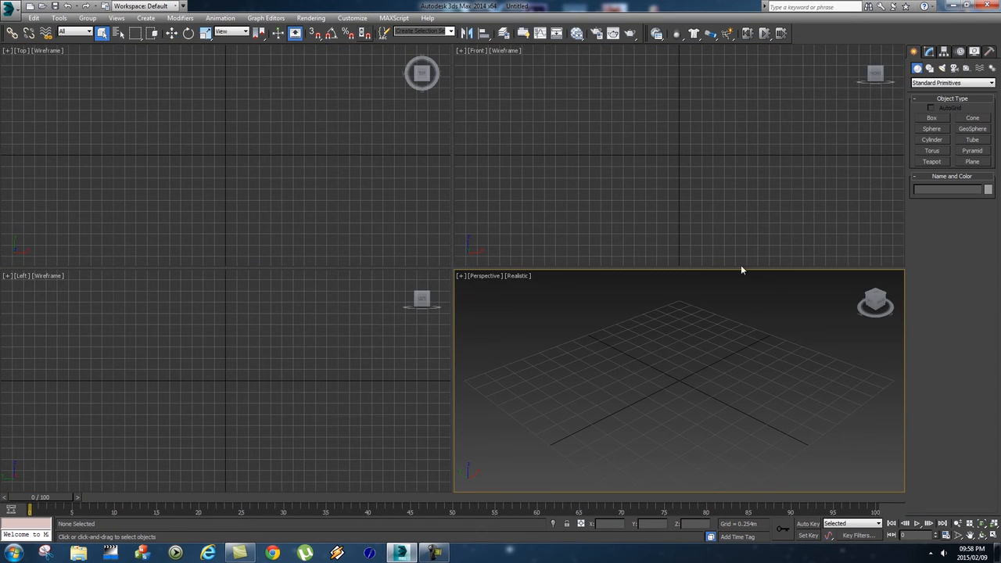
Create a wide flat box across the Perspective grid and a smaller box of about 0.611 × 0.423 × 0.817 m on it
click(943, 118)
drag(494, 364, 879, 383)
click(869, 360)
drag(648, 349, 708, 353)
click(697, 298)
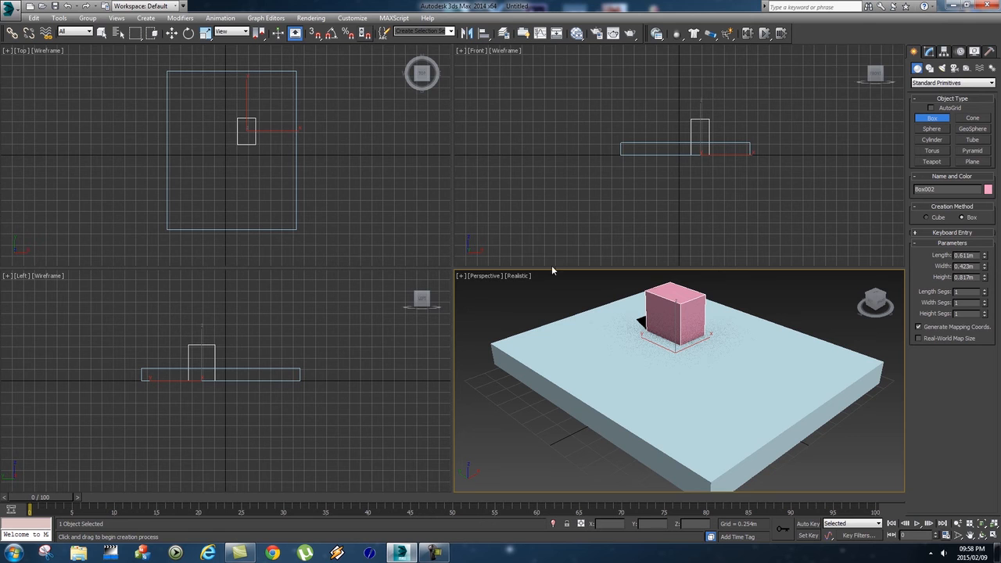
Save the scene as _TestScene in the scenes folder in 3ds Max (*.max) format
click(16, 11)
click(39, 122)
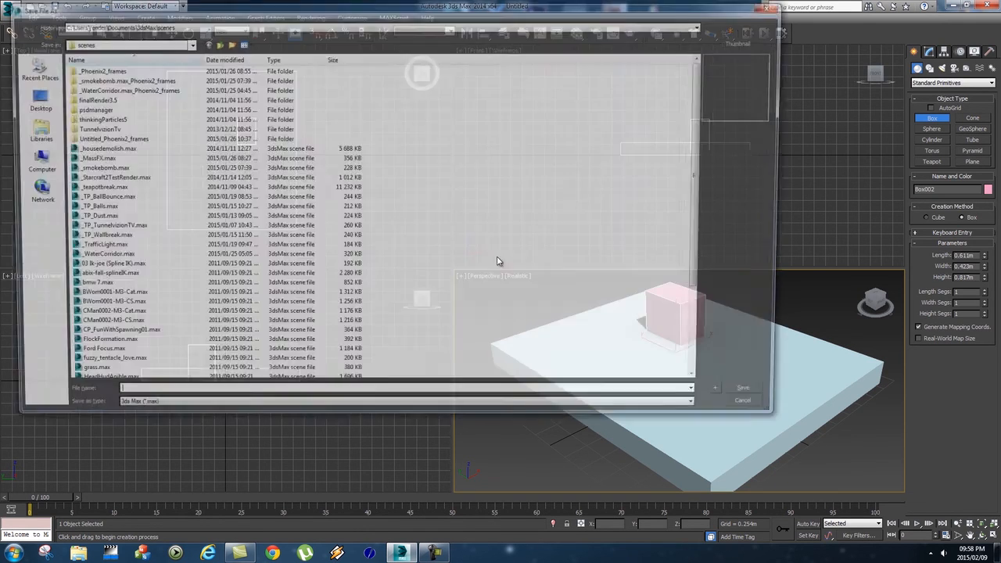
text(_TestScene)
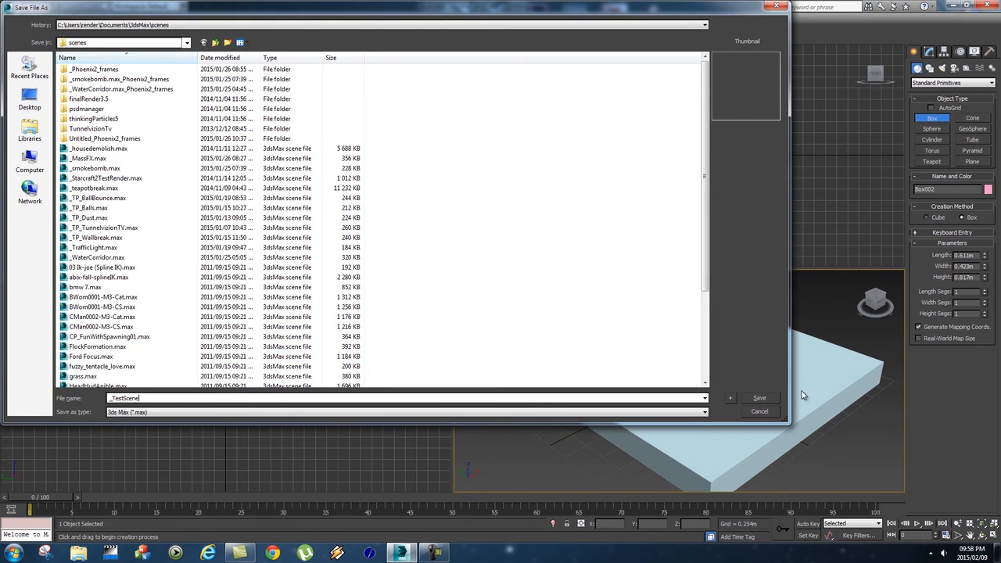
click(759, 397)
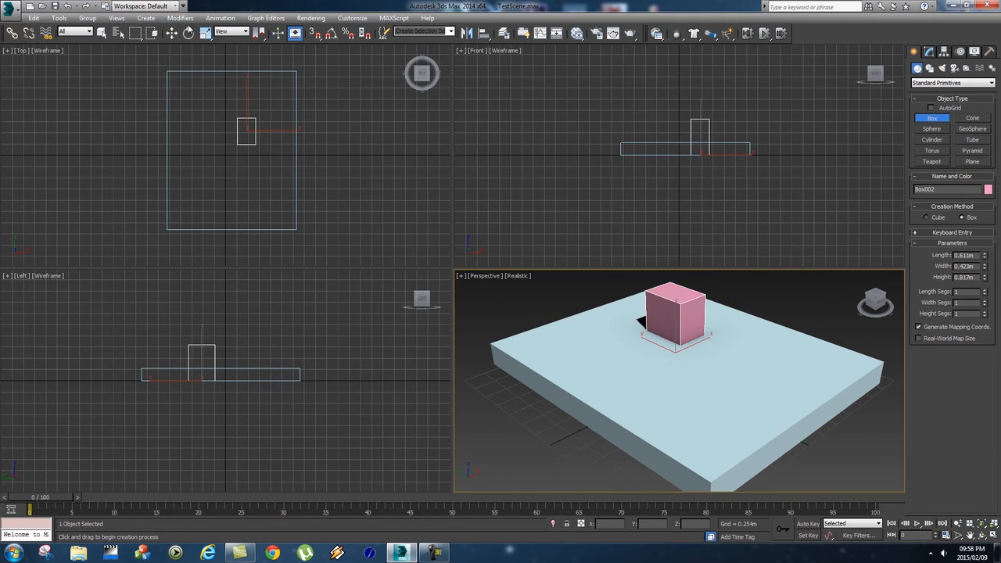
click(11, 9)
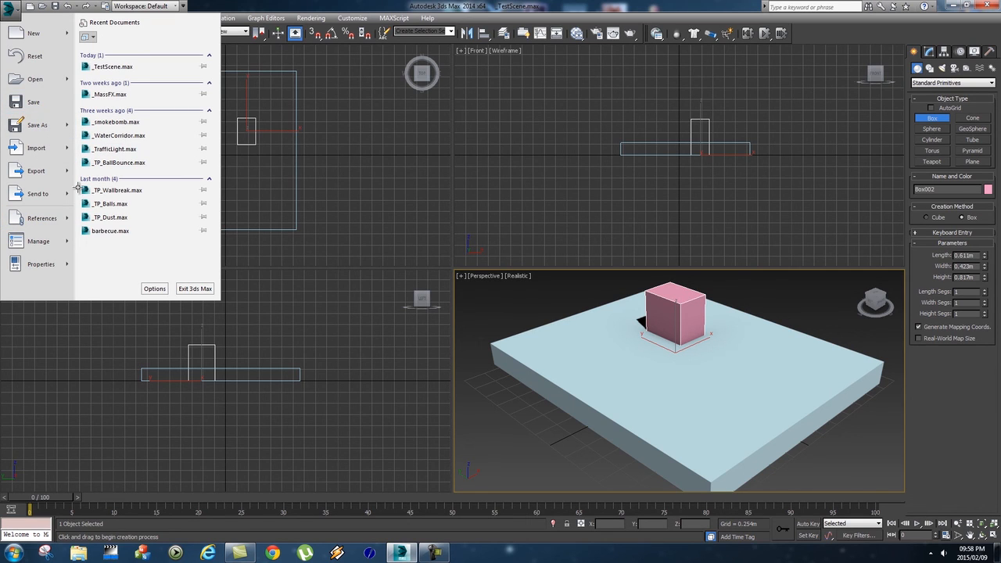
click(601, 162)
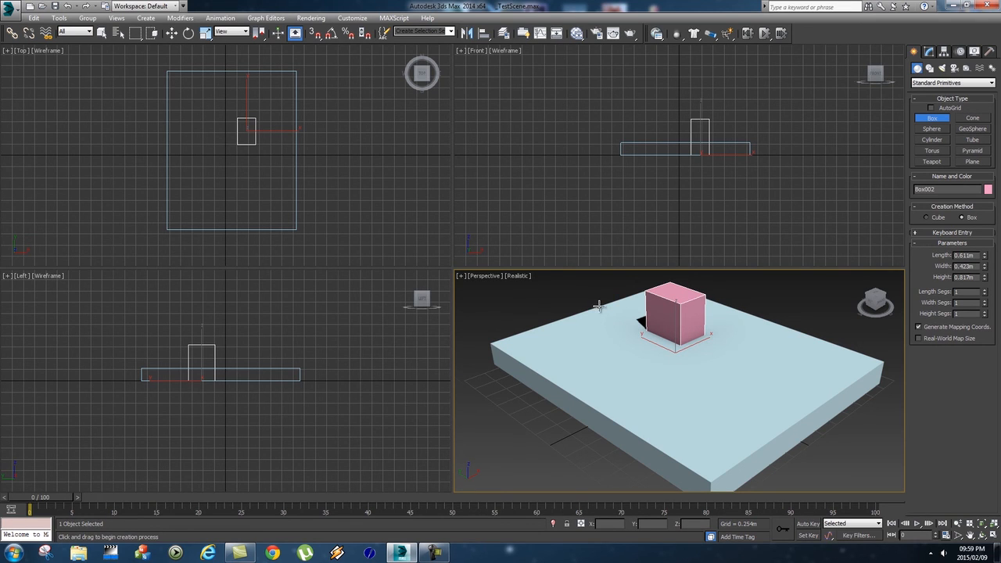
Maximize the Perspective viewport and orbit the view around the pink box and the slab
middle_drag(599, 306, 586, 300)
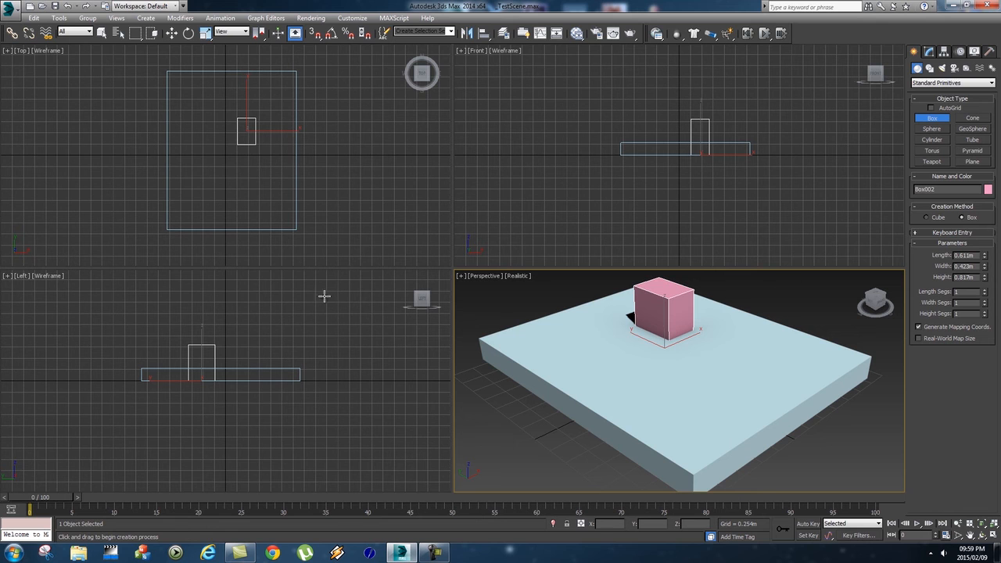
click(461, 276)
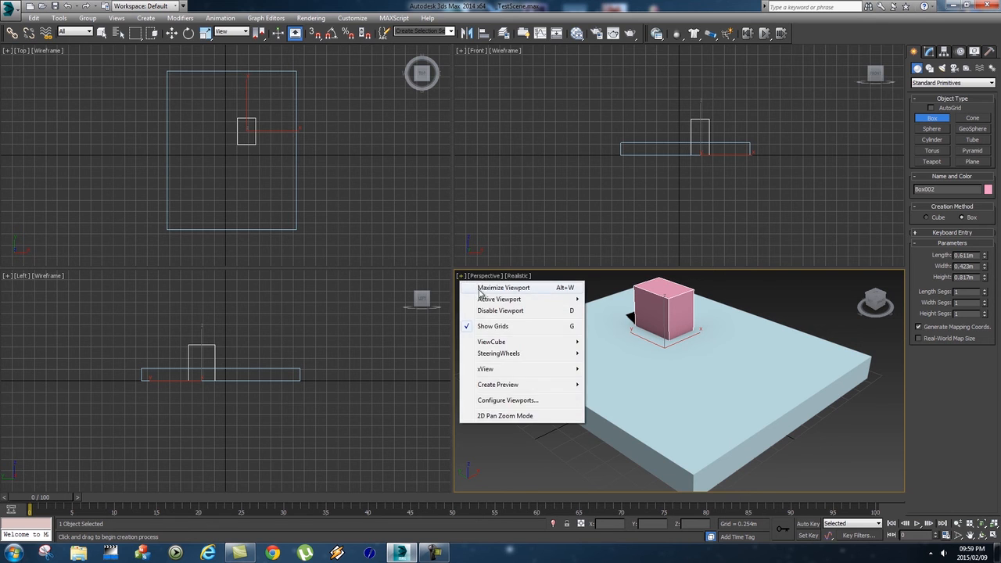
click(526, 287)
alt+middle_drag(526, 298, 494, 276)
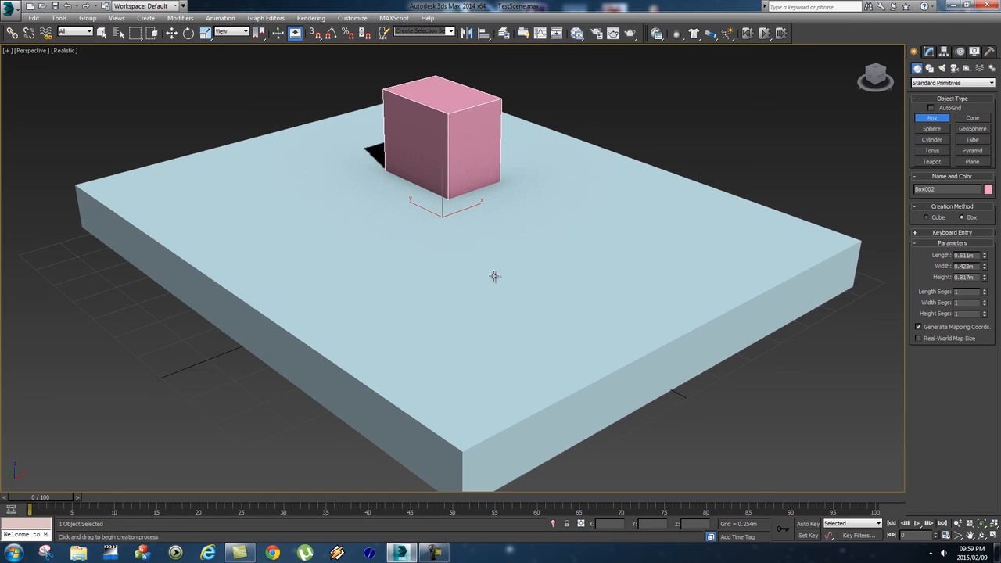